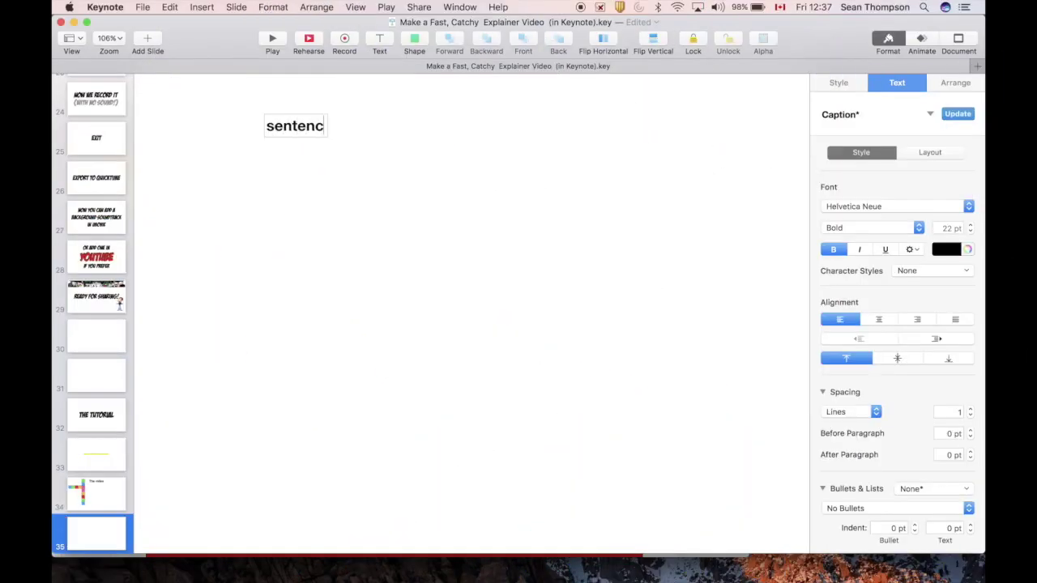
- Write the script in the text box on separate lines: "Sentence 1", "sentence 2" and a third line beginning "senten"
text(e 1)
key(Return)
text(sentence 2)
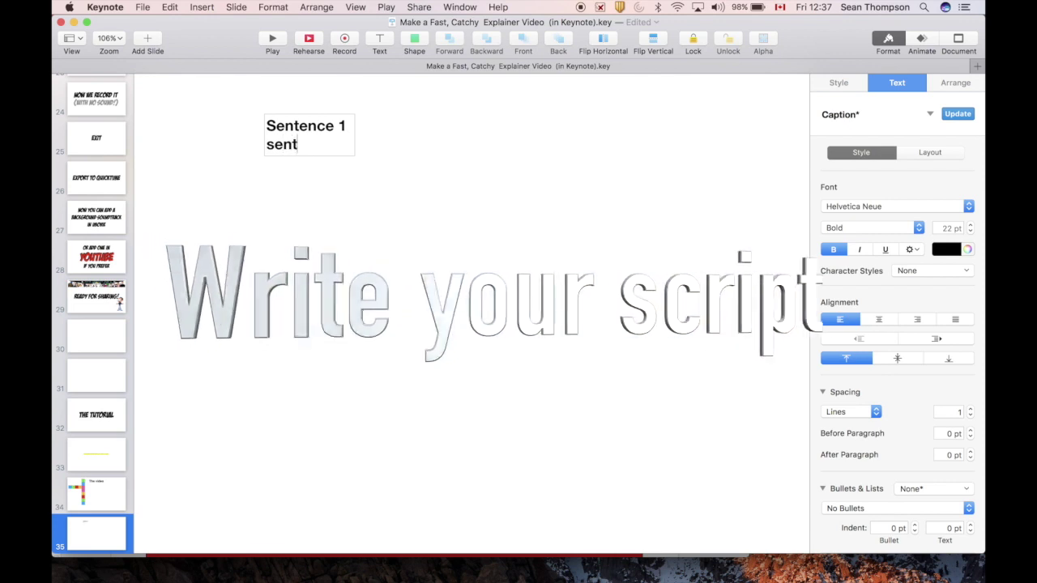
key(Return)
text(senten)
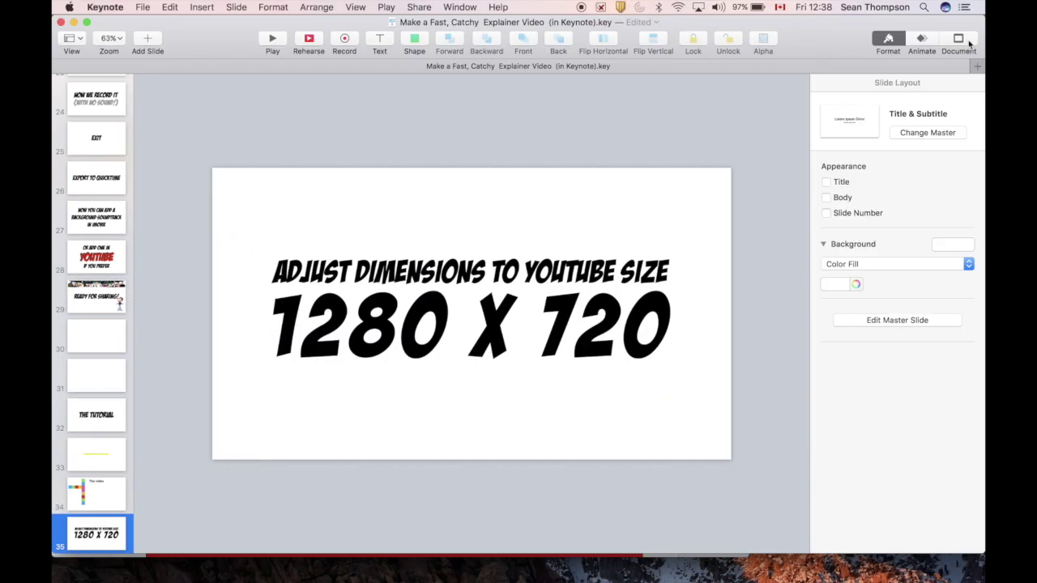
- Set a custom slide size of 1280 pts wide by 720 pts high for the slideshow
click(960, 41)
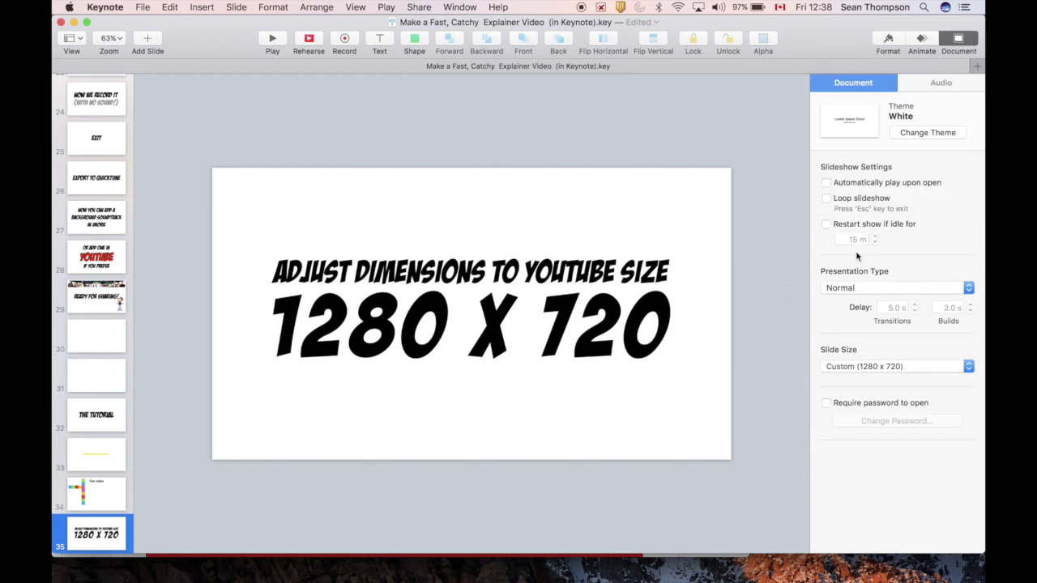
click(885, 368)
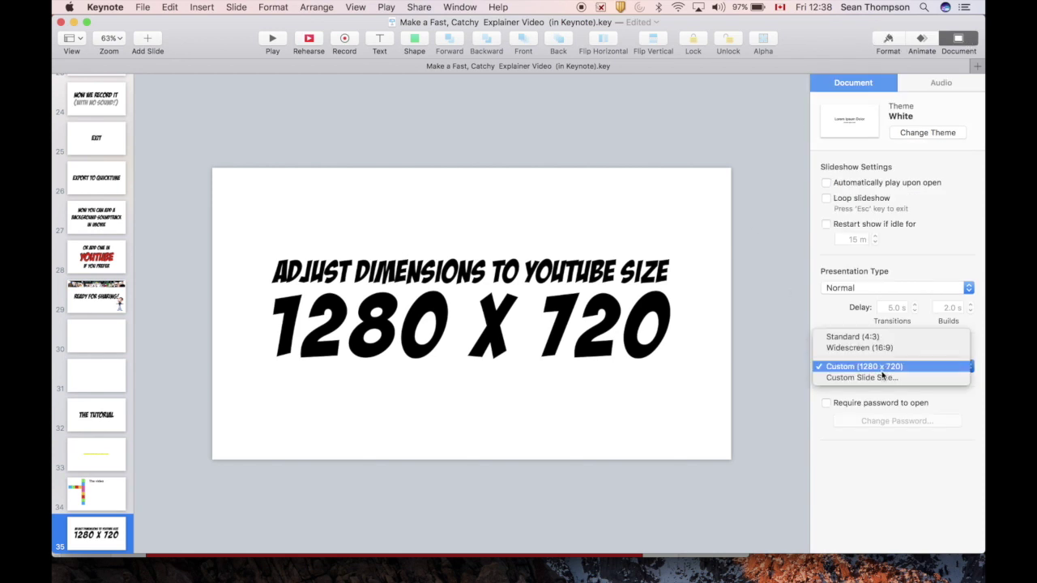
click(882, 376)
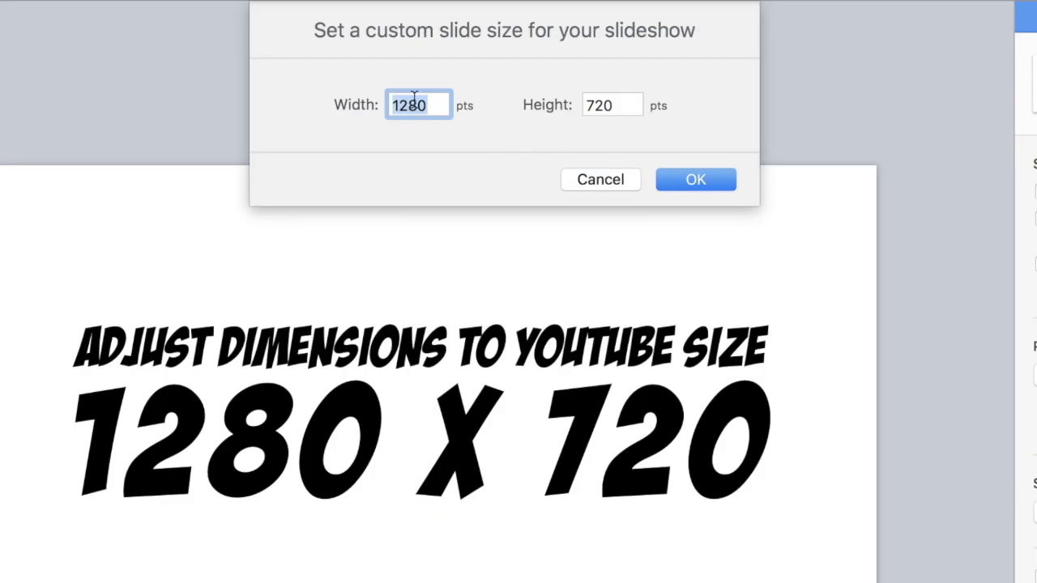
text(1280)
key(Tab)
text(7)
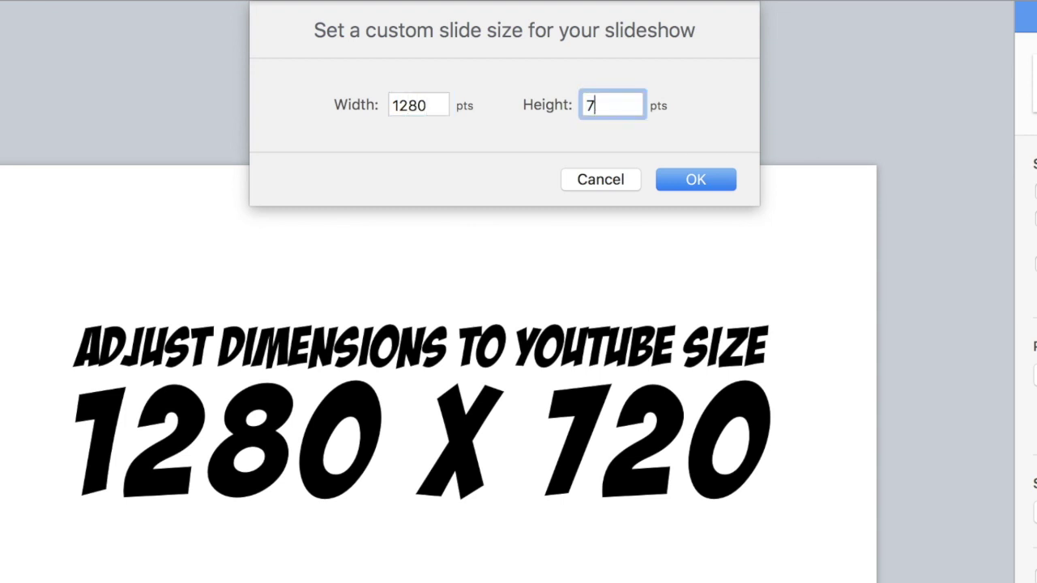
text(20)
key(Return)
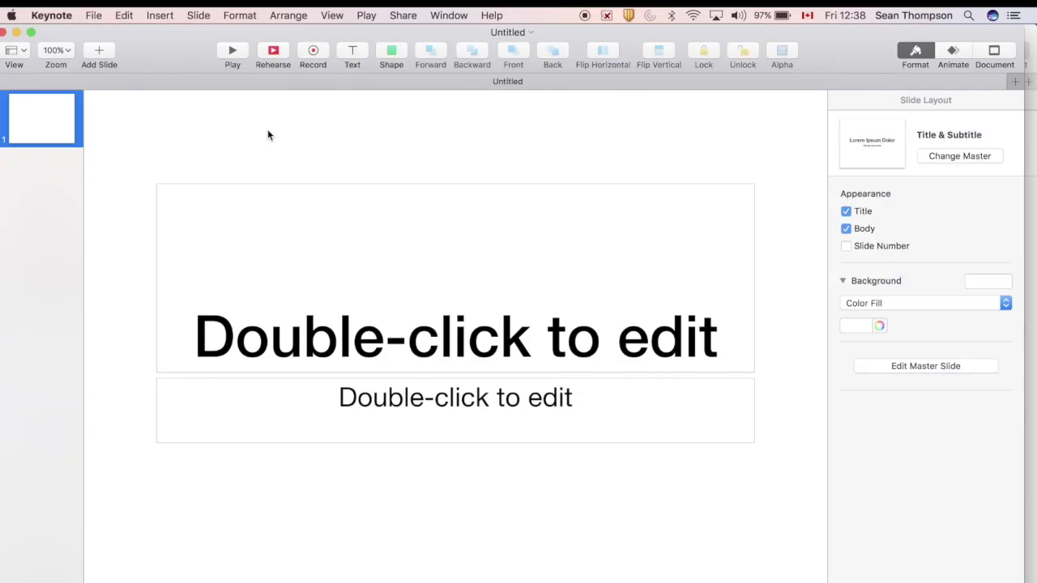
- Replace the "Add a new text box" caption on the slide with a new text box reading "Write your script"
key(super+a)
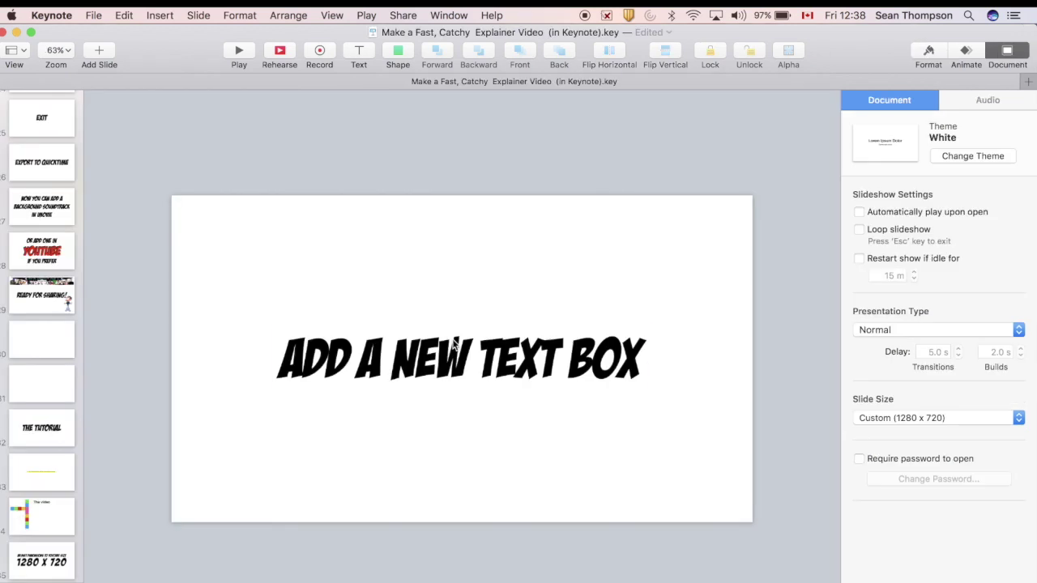
click(451, 344)
key(Delete)
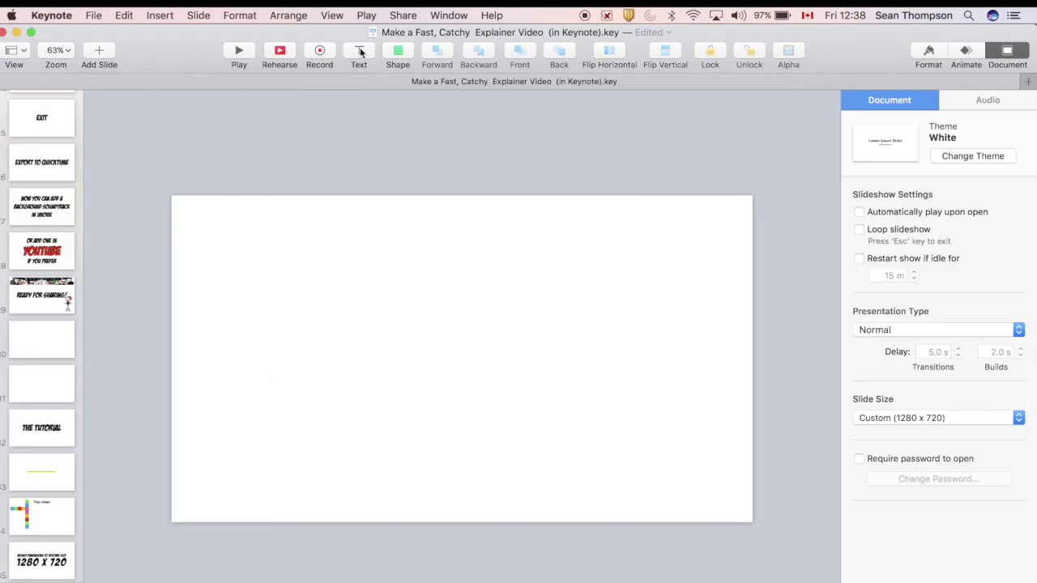
click(360, 50)
double_click(462, 358)
key(BackSpace)
text(Write your script)
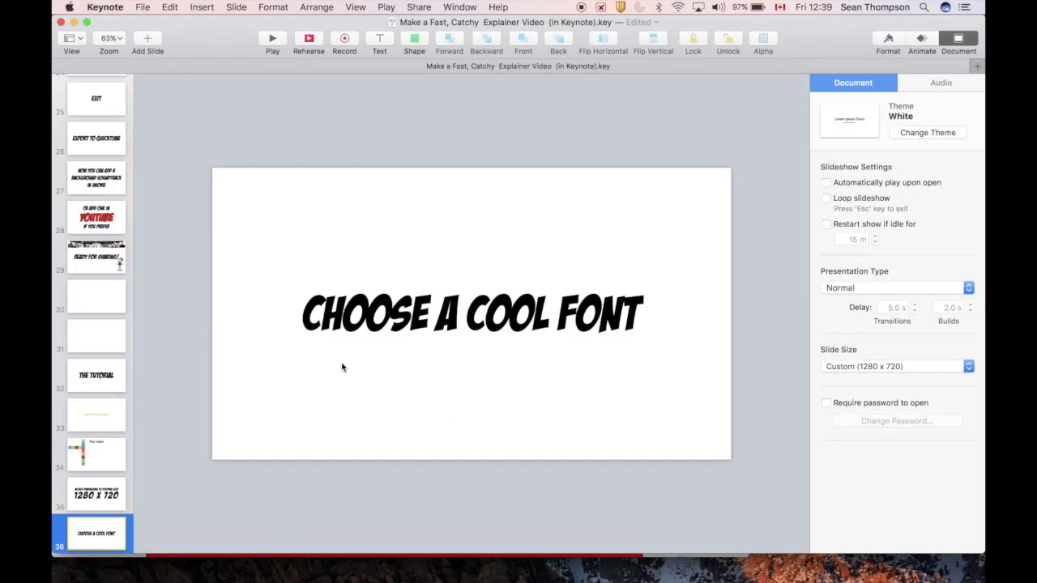
- Delete the "Choose a cool font" caption and paste the copied "Sentence 1" text onto the slide
click(375, 326)
key(Delete)
key(super+v)
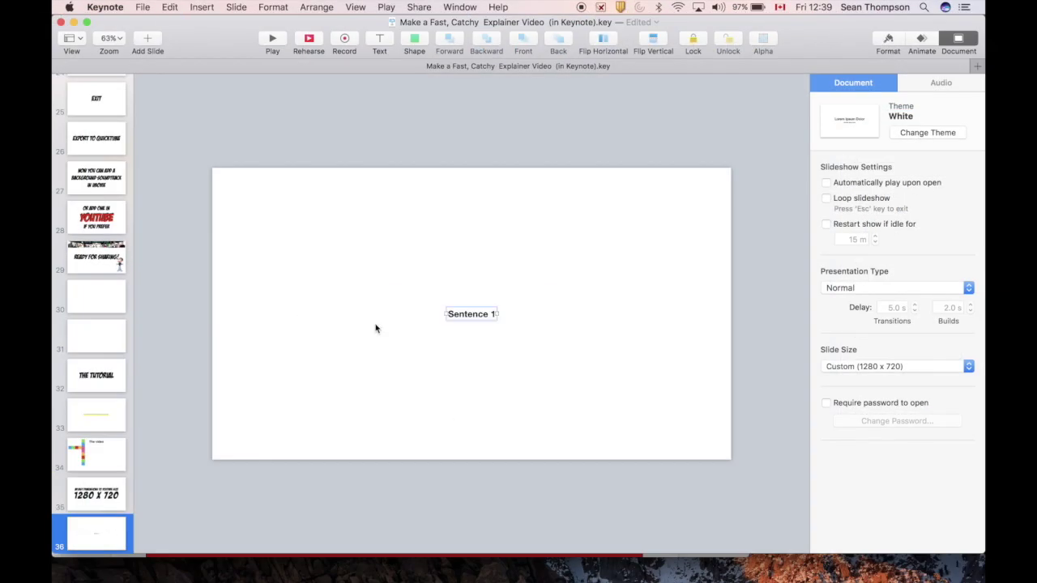
- Change the font of the "Sentence 1" text to Funny & Cute
triple_click(474, 317)
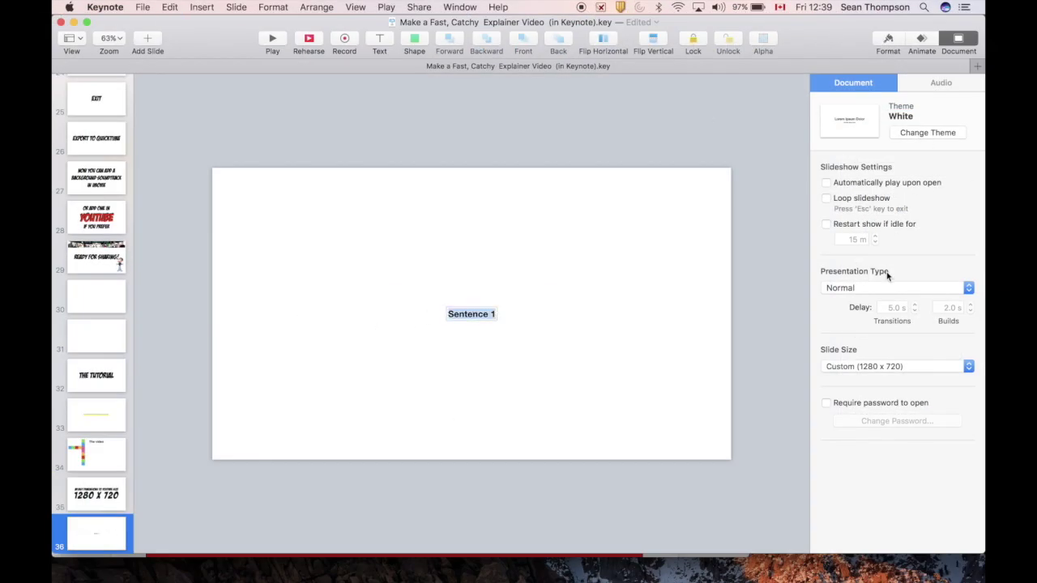
click(886, 40)
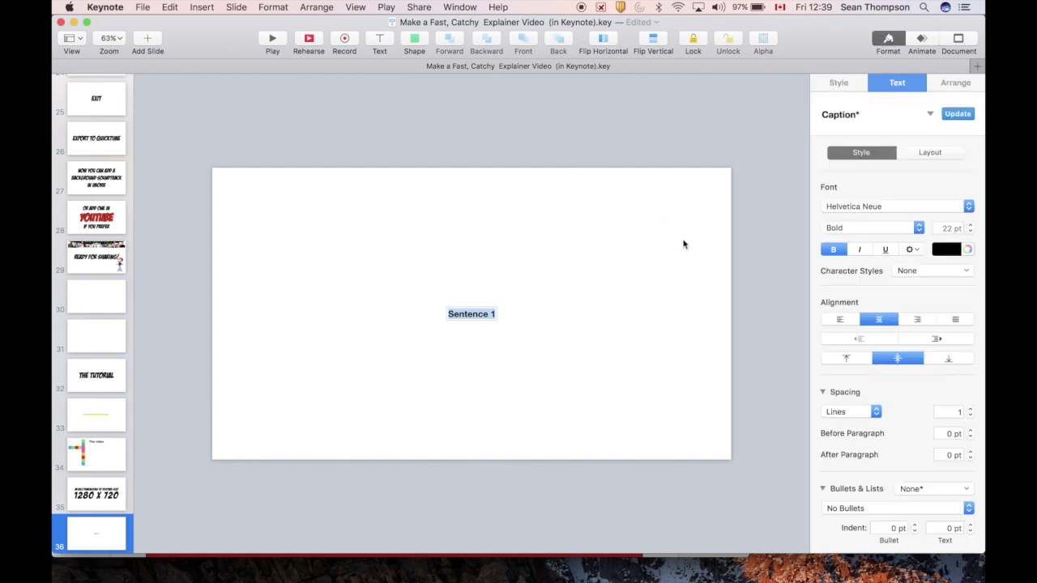
click(855, 205)
scroll(855, 202, up, 8)
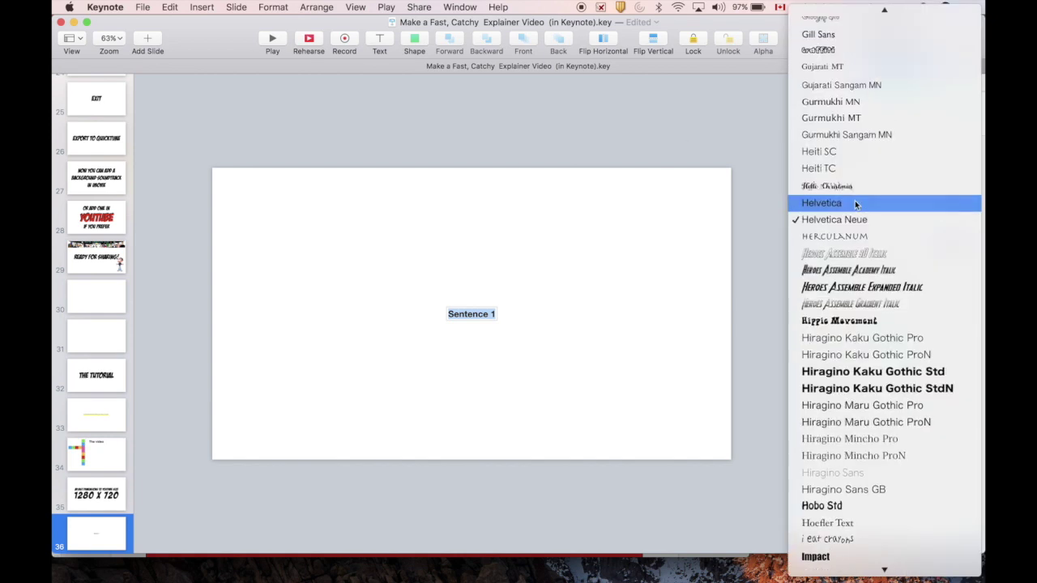
click(857, 205)
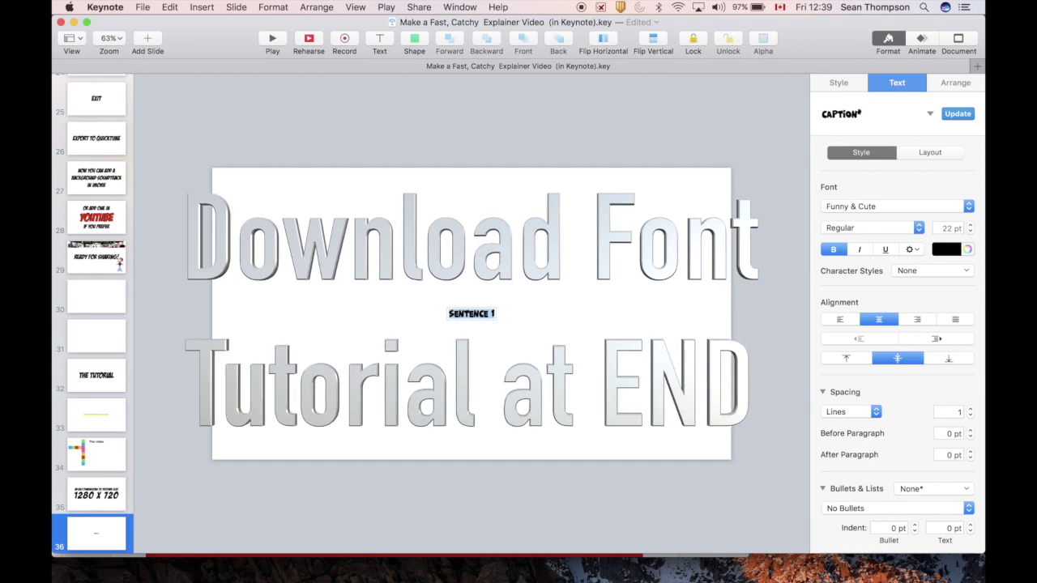
- Set the font size of the "Sentence 1" text box to 120 pt
click(462, 322)
click(466, 314)
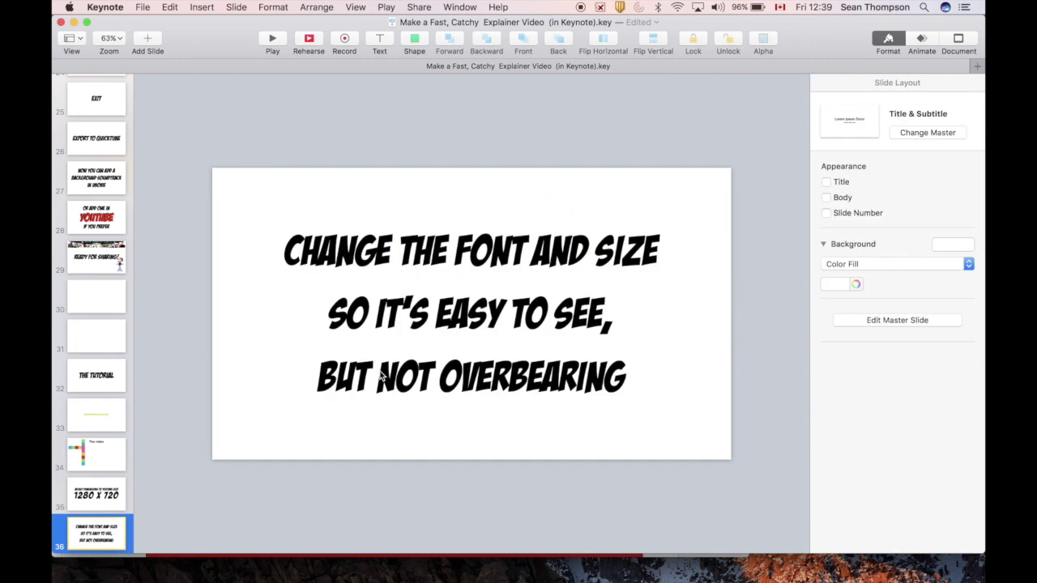
click(380, 374)
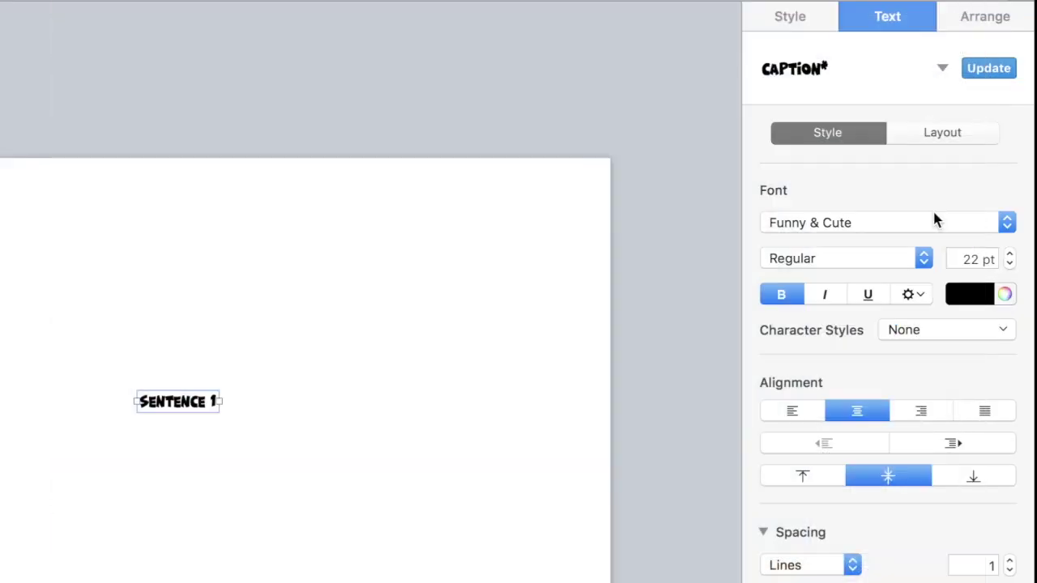
double_click(970, 260)
text(12)
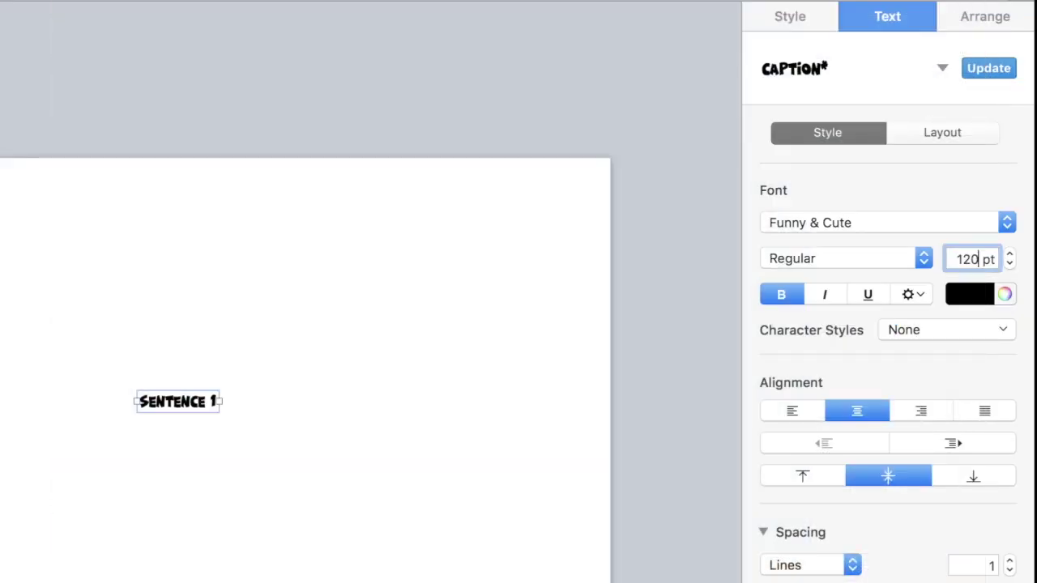
text(0)
key(Return)
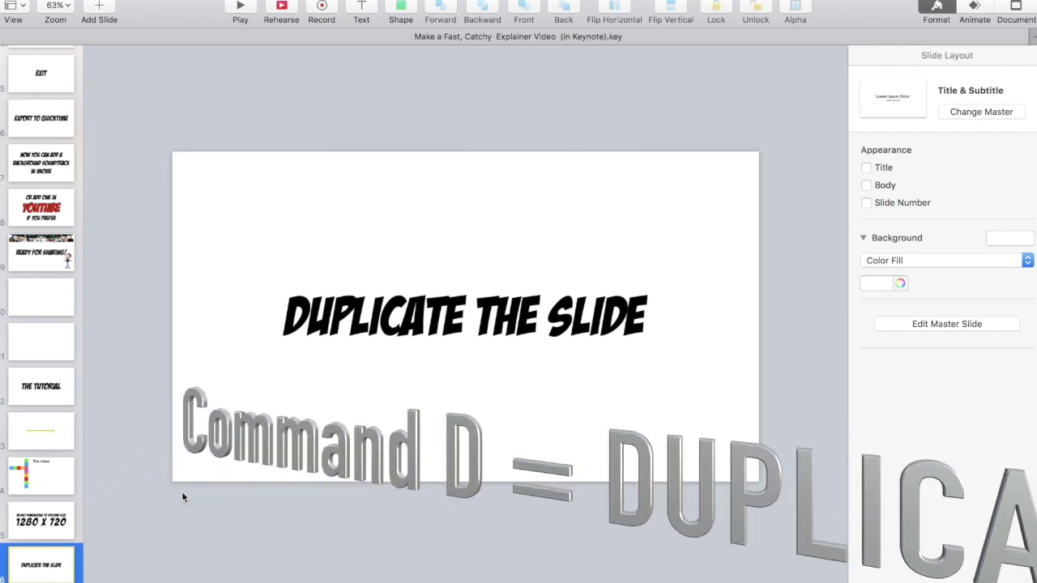
- Duplicate the slide and replace the "Add next sentence" caption with "SENTENCE 2"
key(super+d)
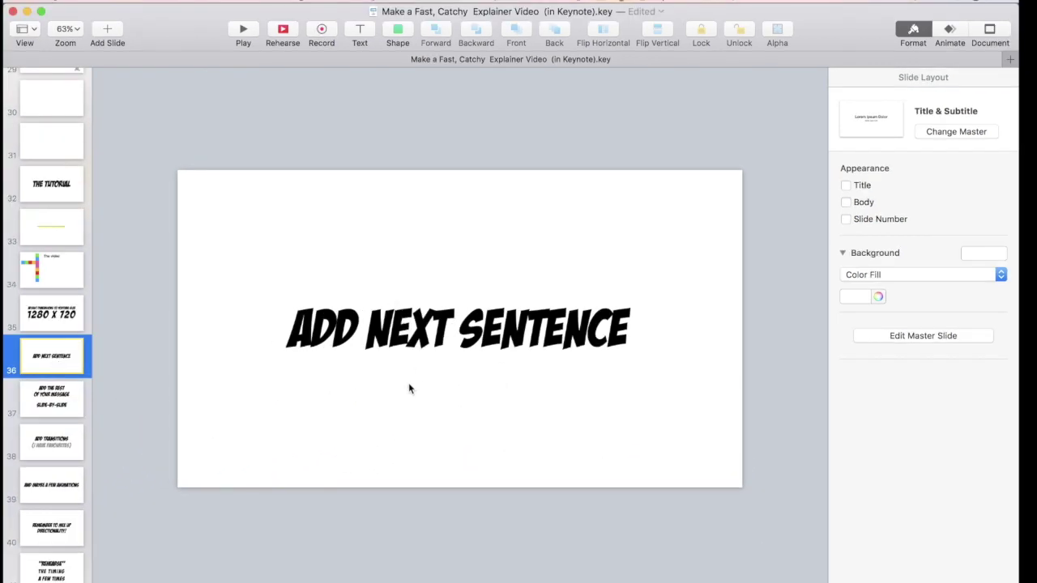
click(436, 337)
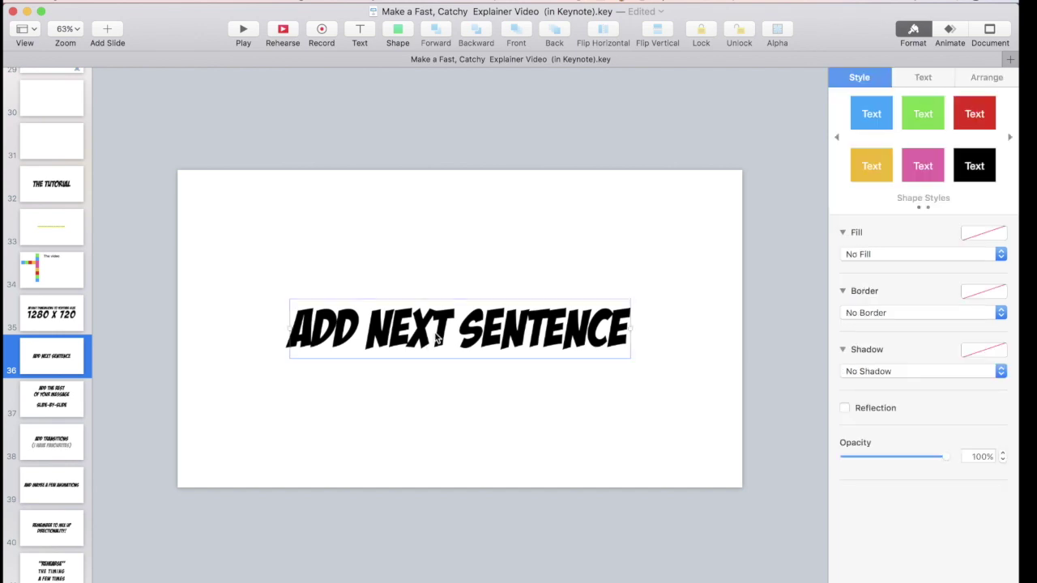
double_click(436, 337)
text(SENTENCE)
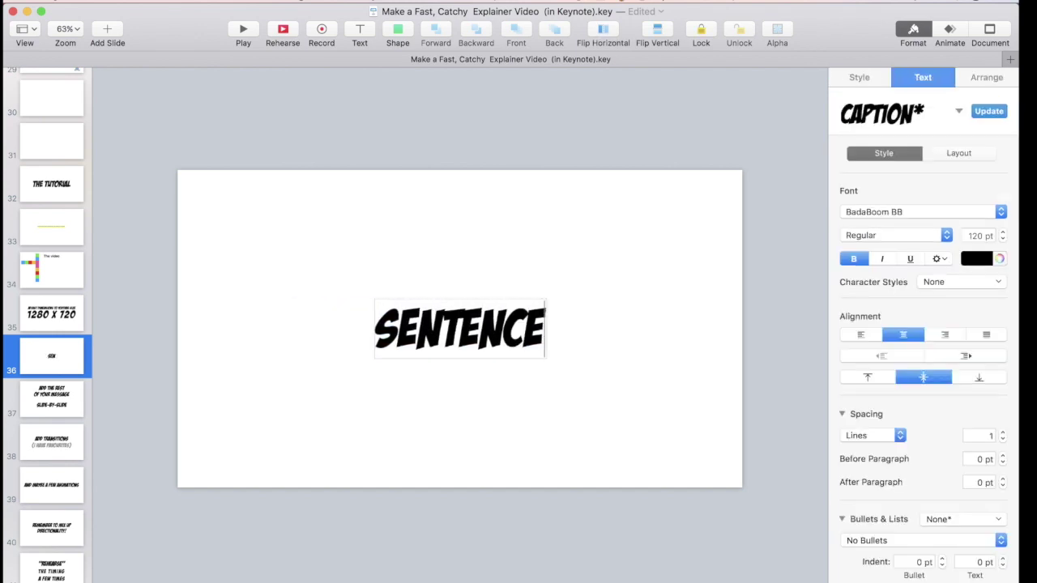
text( 2)
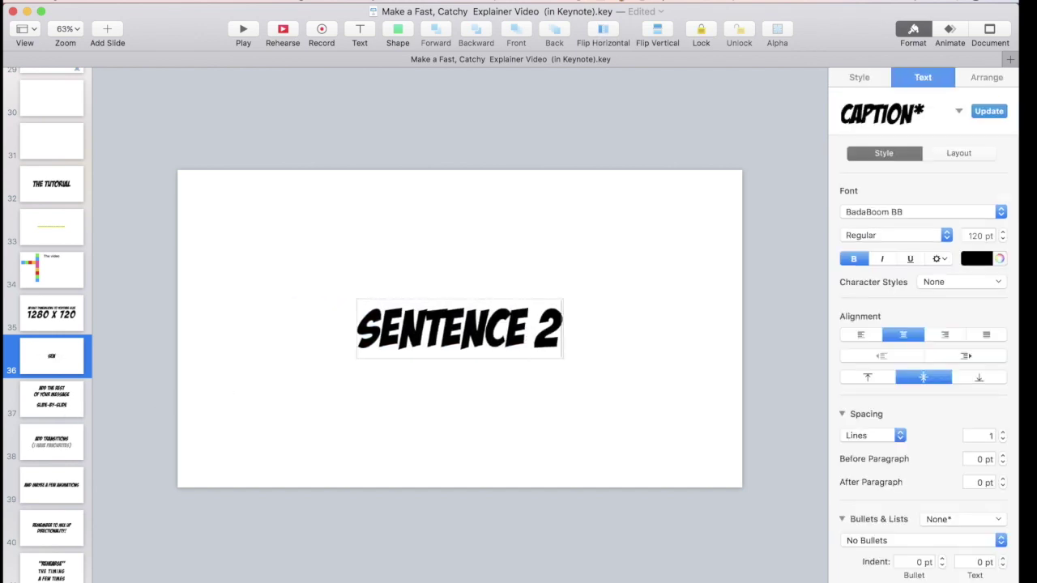
- Delete slides 36 and 37 from the presentation
shift+click(63, 405)
key(BackSpace)
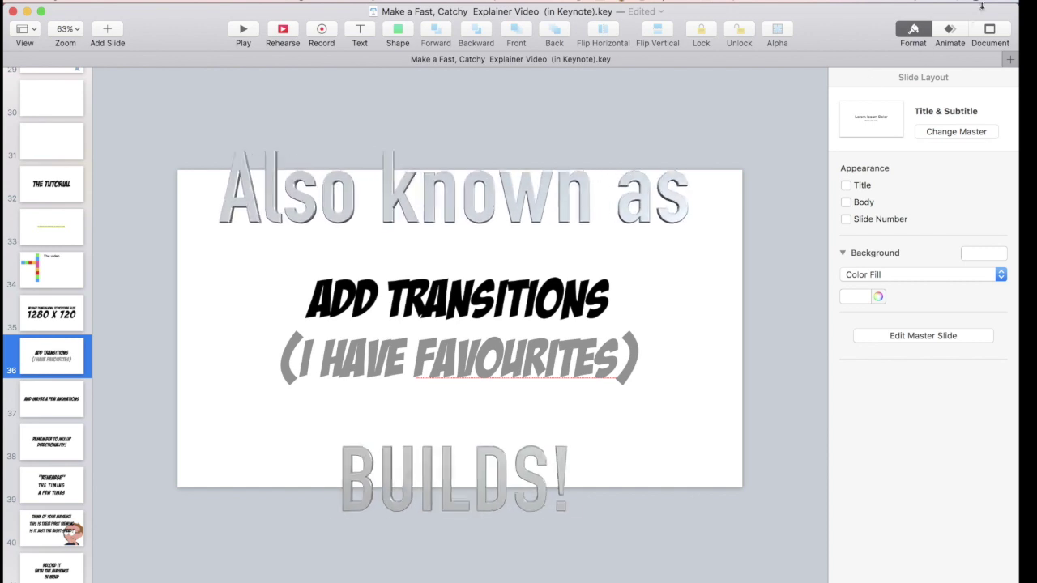
- Add an Object Push transition to the "Add transitions" slide, then change it to Object Zoom
click(950, 30)
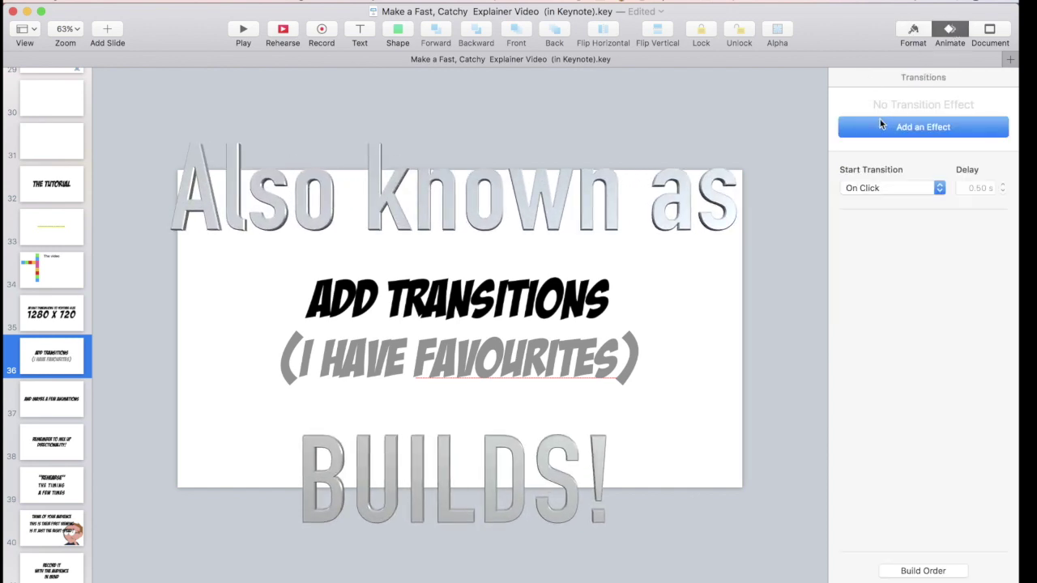
click(912, 127)
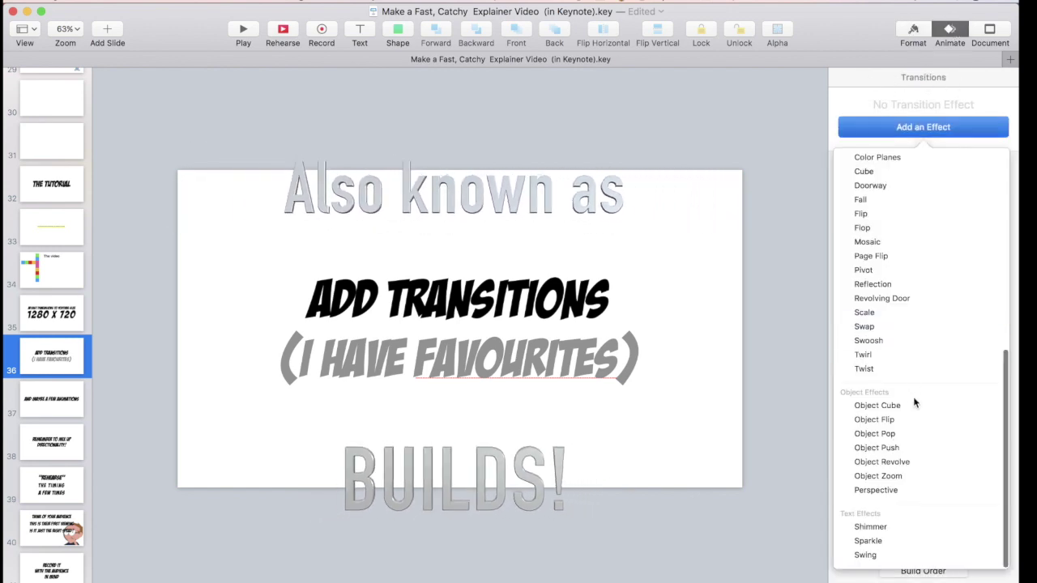
click(916, 446)
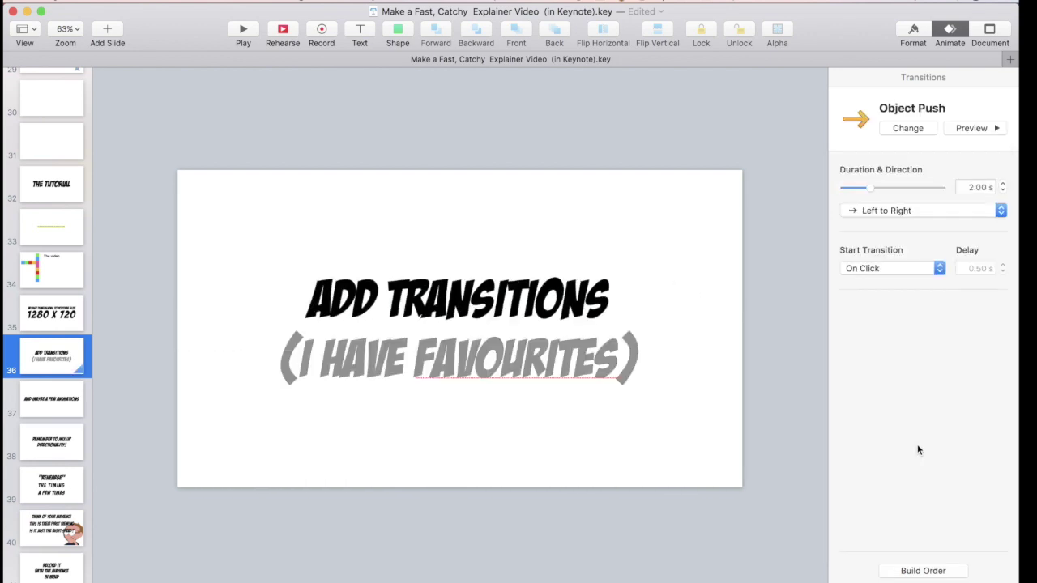
click(906, 128)
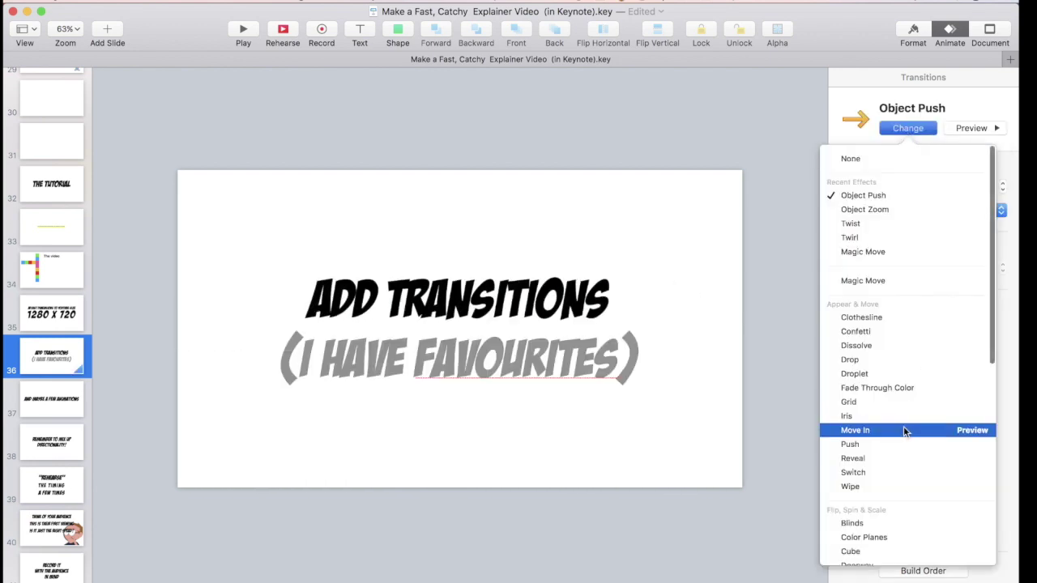
scroll(903, 426, down, 5)
click(898, 472)
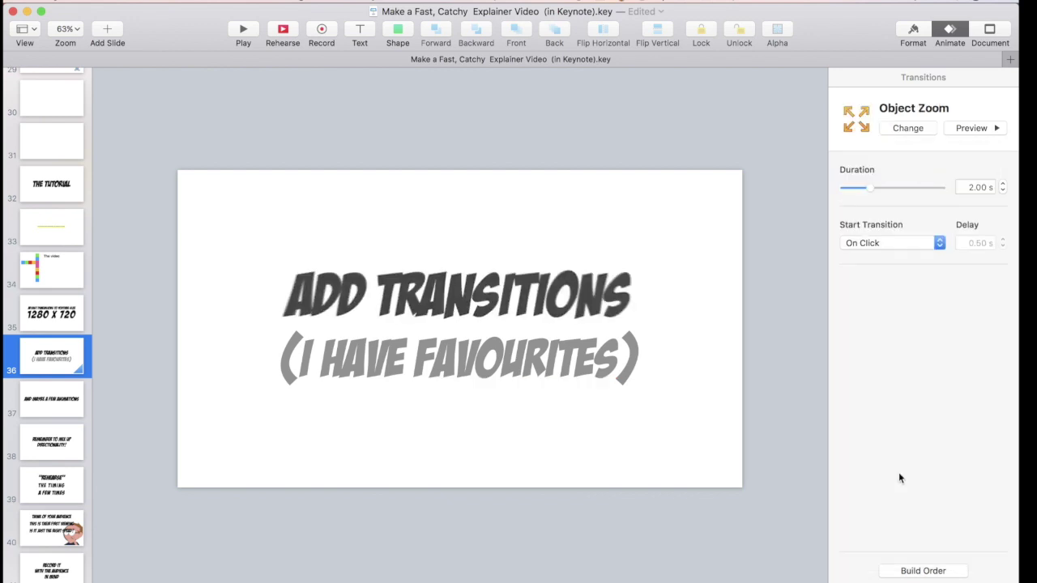
- Change the transition of the "Add transitions" slide to Object Cube
click(905, 128)
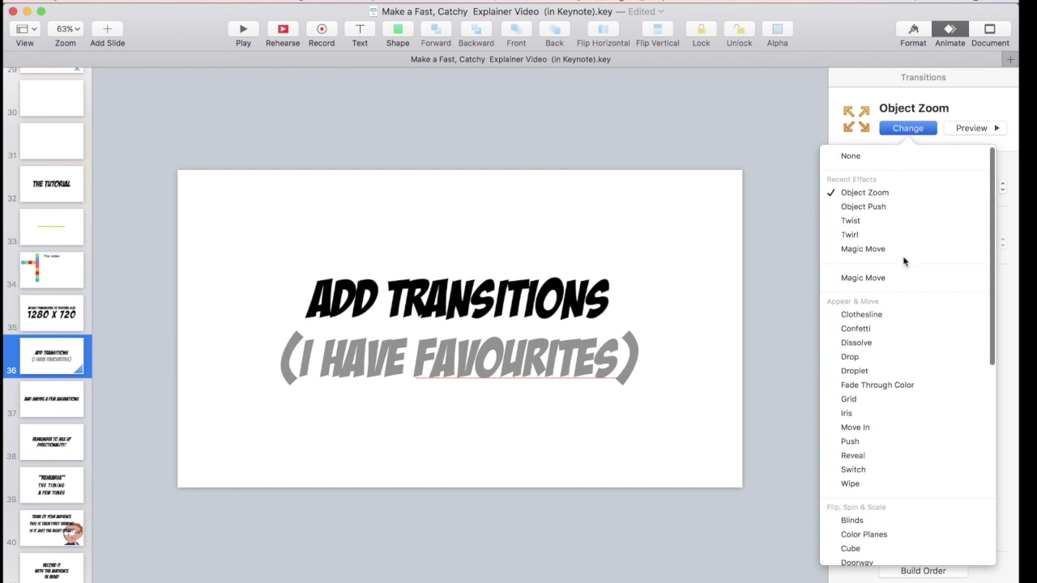
scroll(903, 256, down, 8)
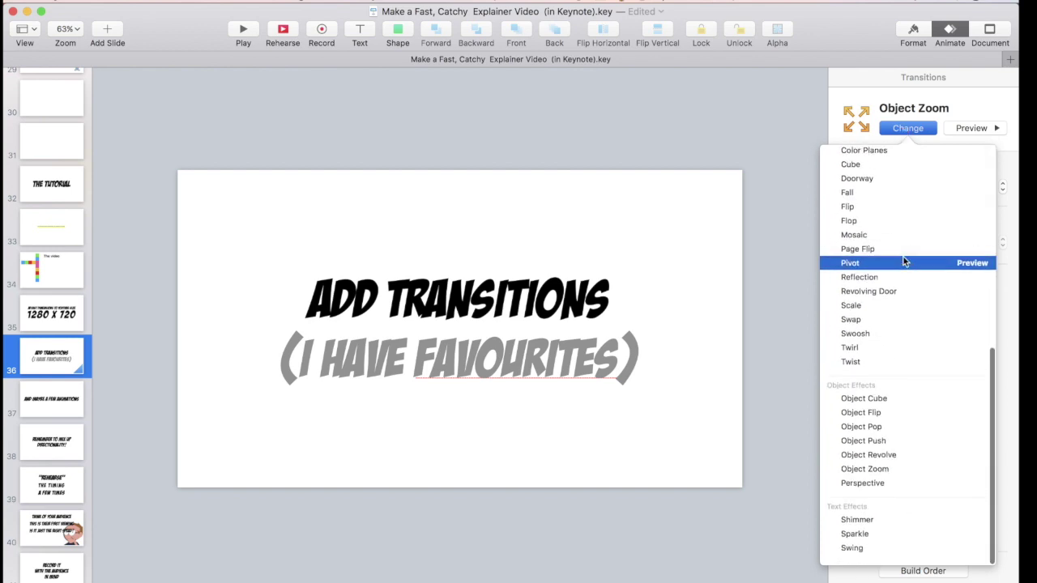
click(897, 395)
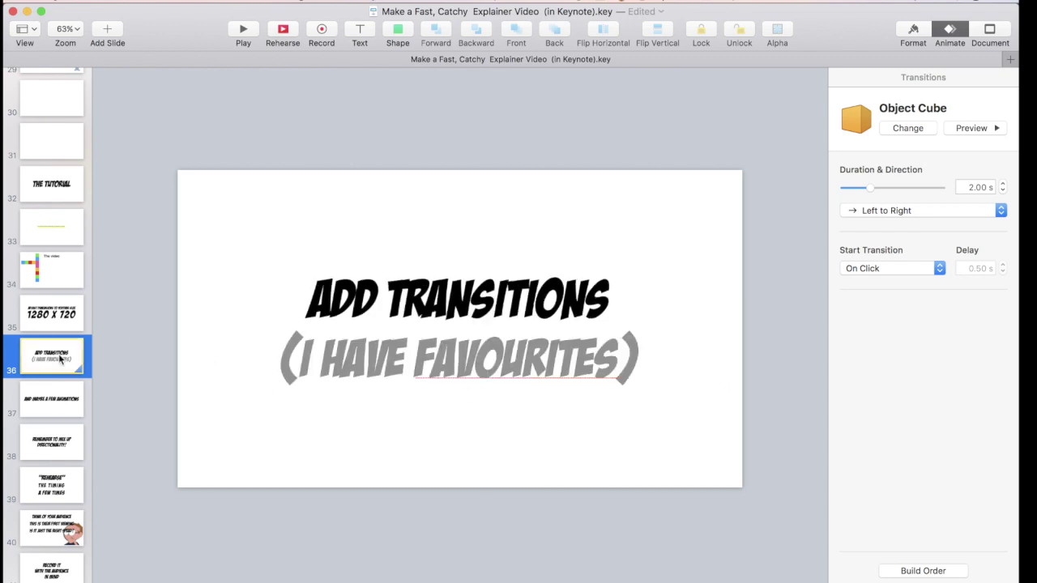
- Delete the "Add transitions" slide, and add a Pulse action lasting 2 s to the "And maybe a few animations" text
key(Delete)
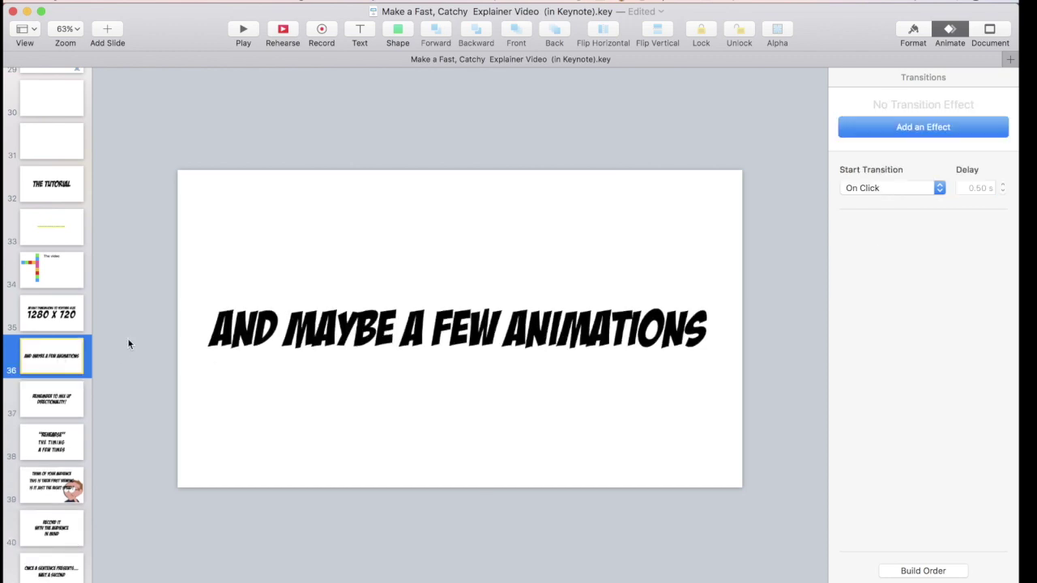
click(412, 331)
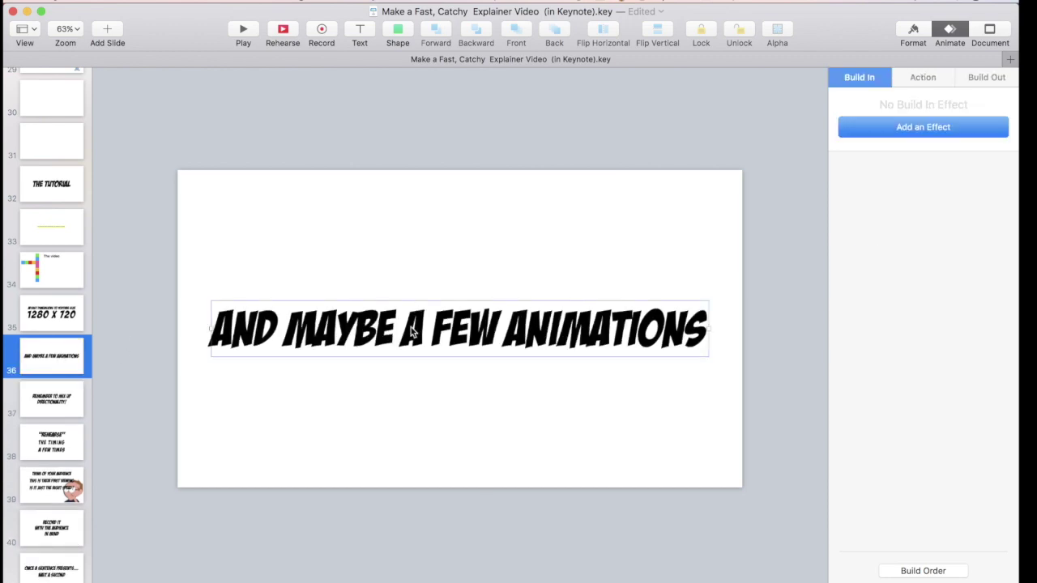
click(883, 127)
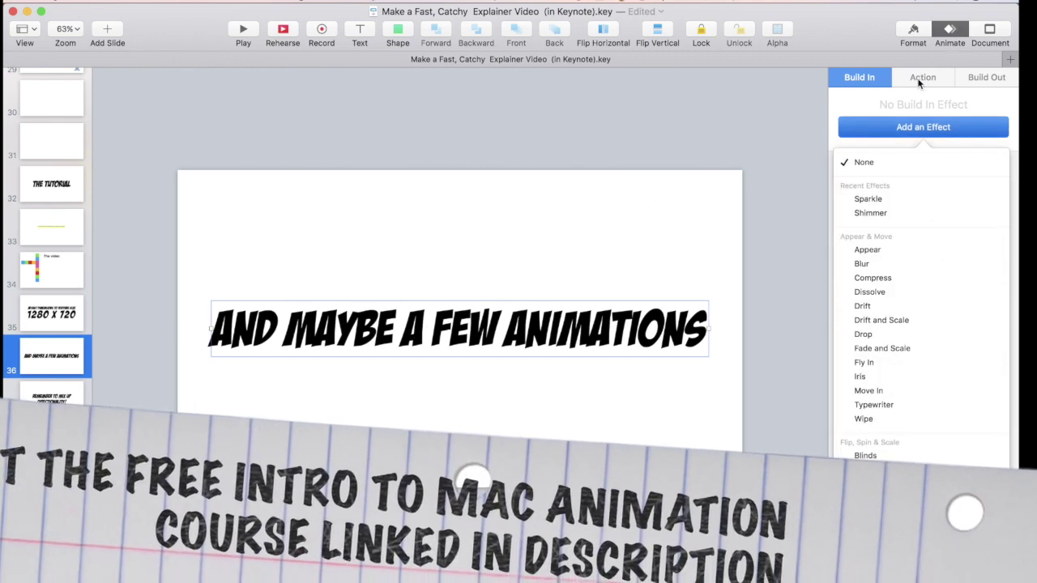
click(921, 76)
click(907, 127)
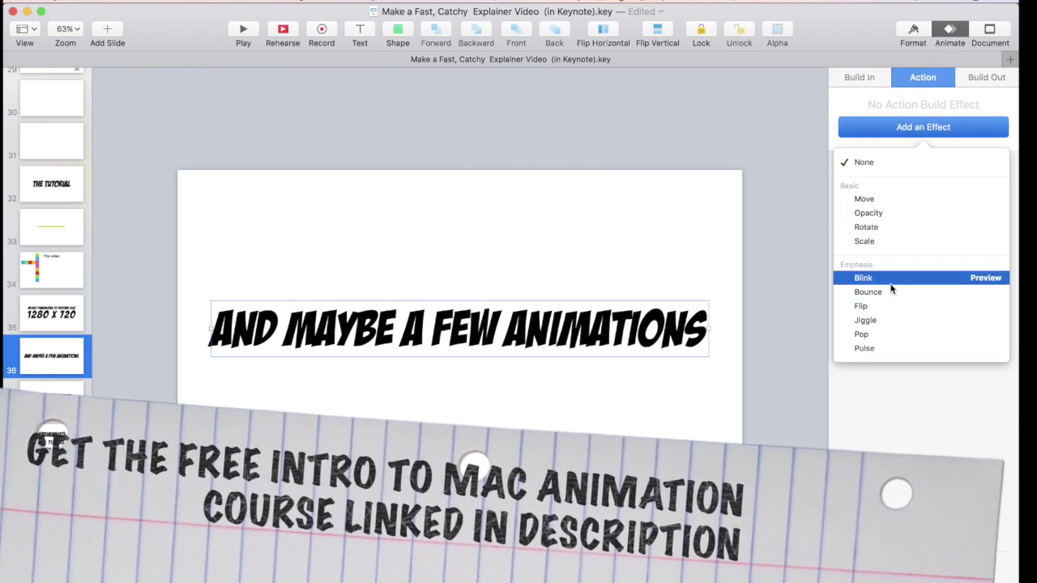
click(887, 345)
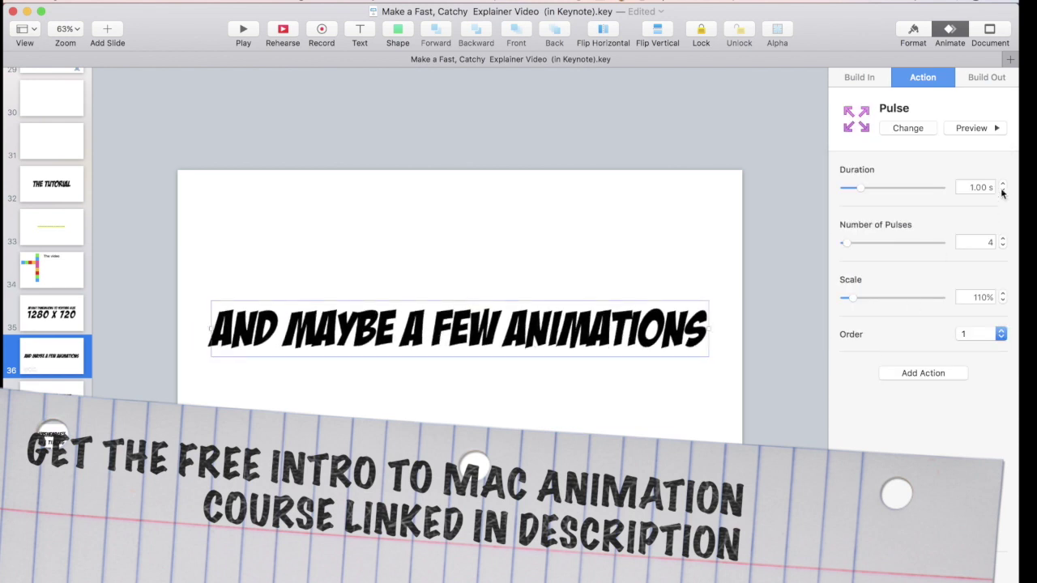
click(992, 130)
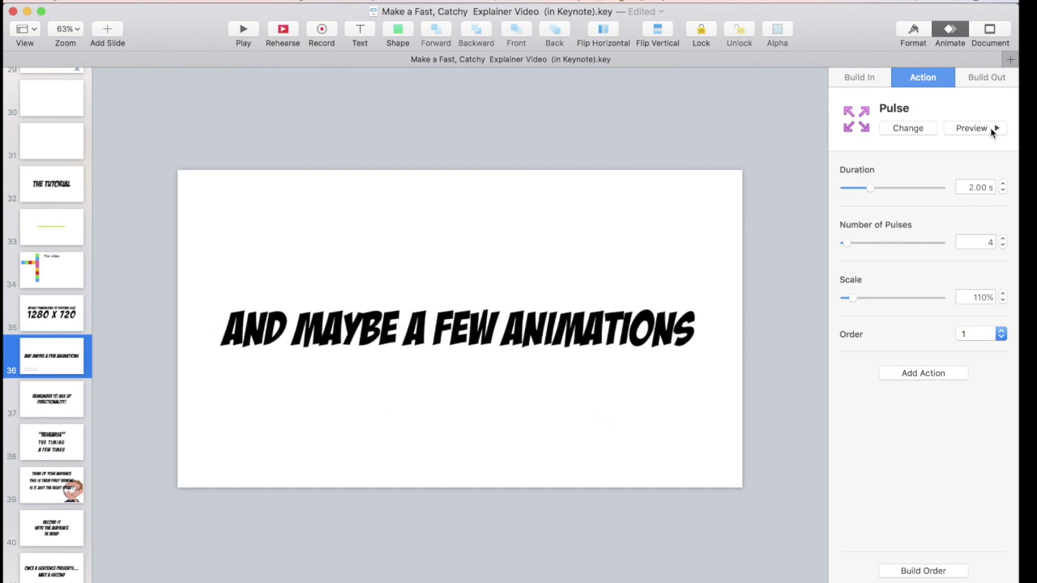
- Add an Object Push transition running Bottom to Top to the "Remember to mix up directionality!" slide and preview it
click(897, 129)
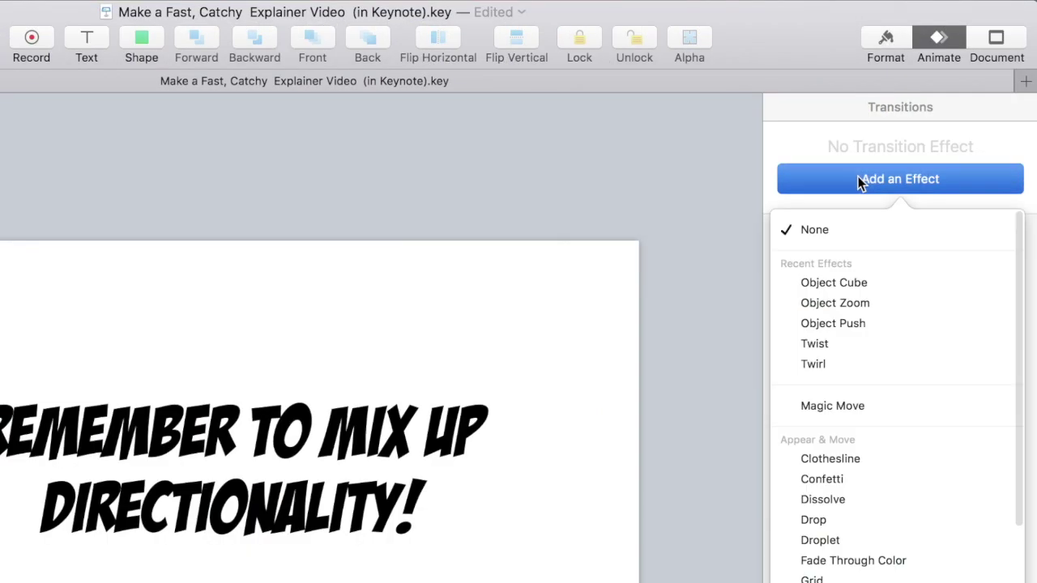
click(878, 322)
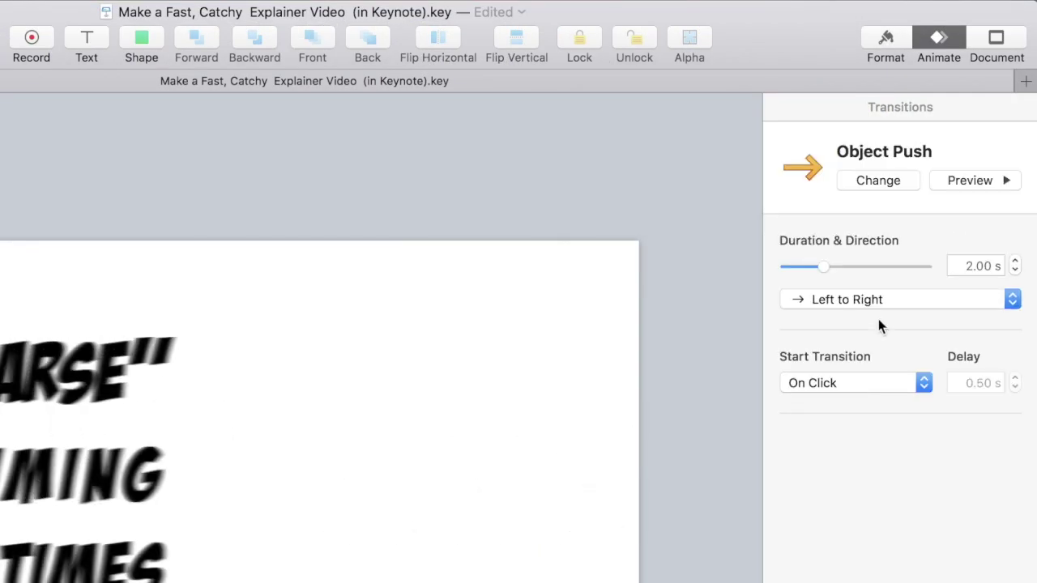
click(878, 303)
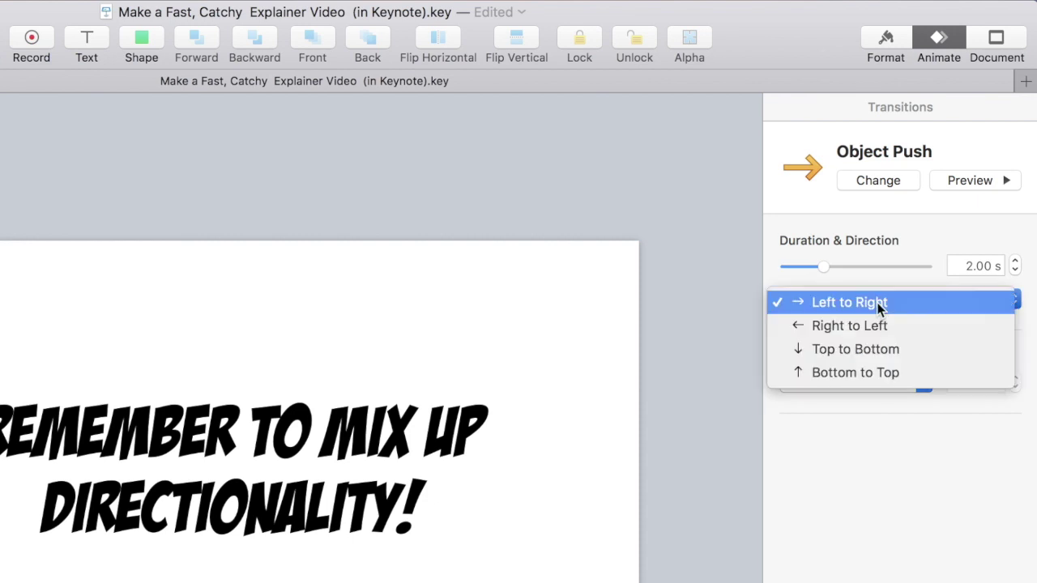
click(870, 375)
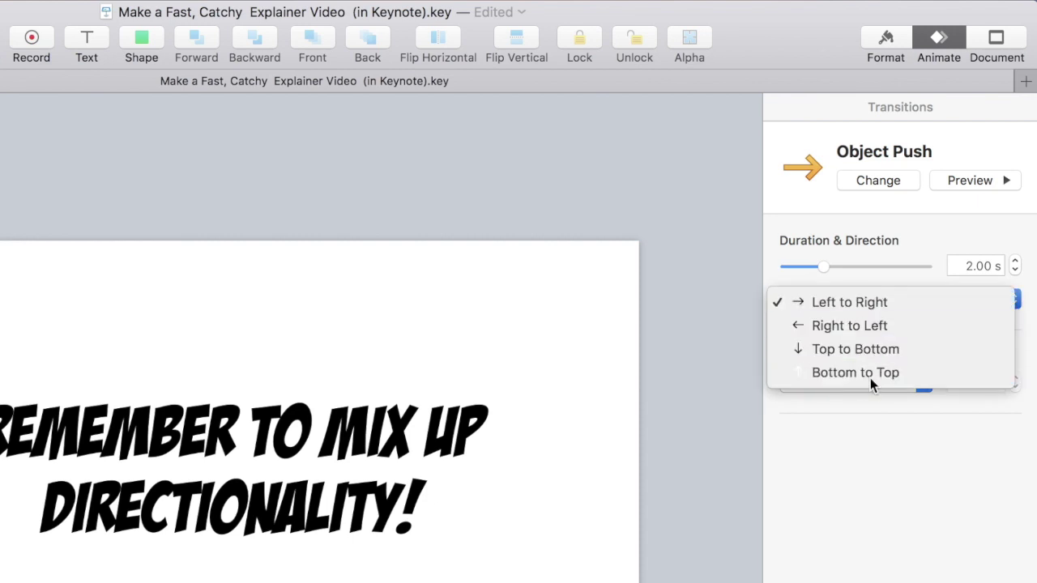
click(956, 183)
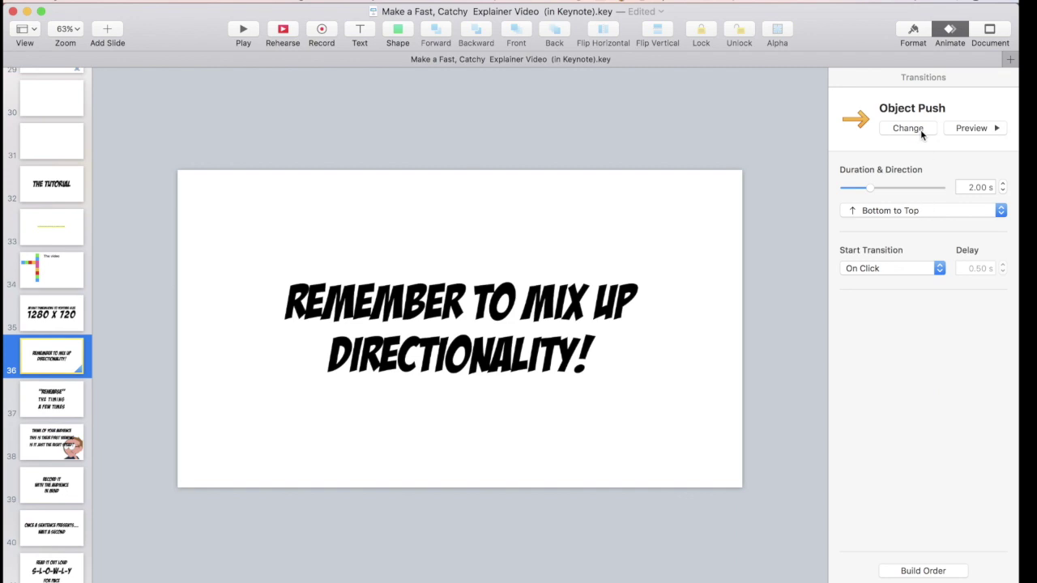
- Change the "Remember to mix up directionality!" slide's transition to Object Revolve, running Right to Left, and preview it
click(896, 182)
scroll(905, 542, down, 8)
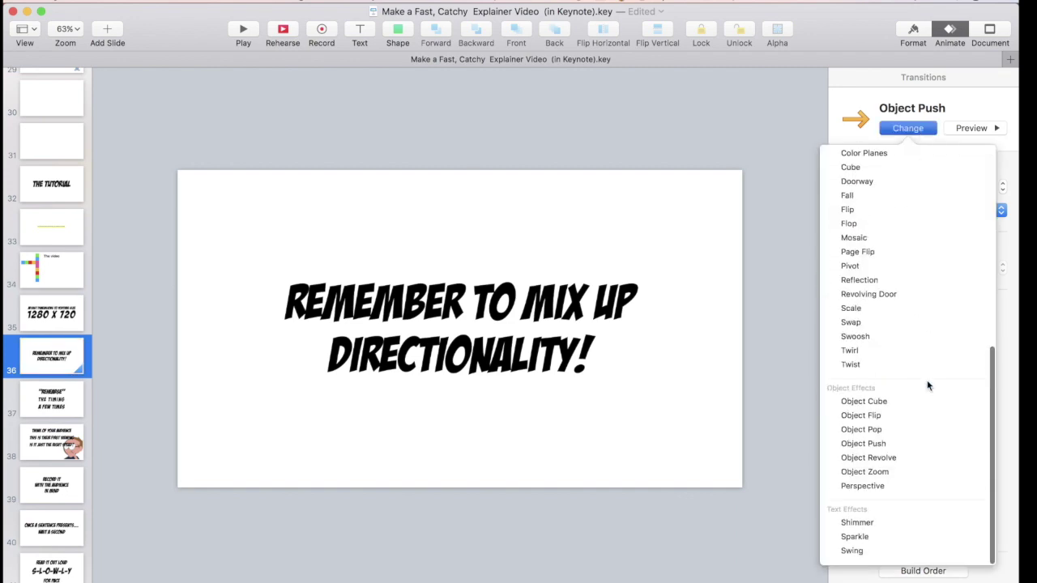
click(907, 457)
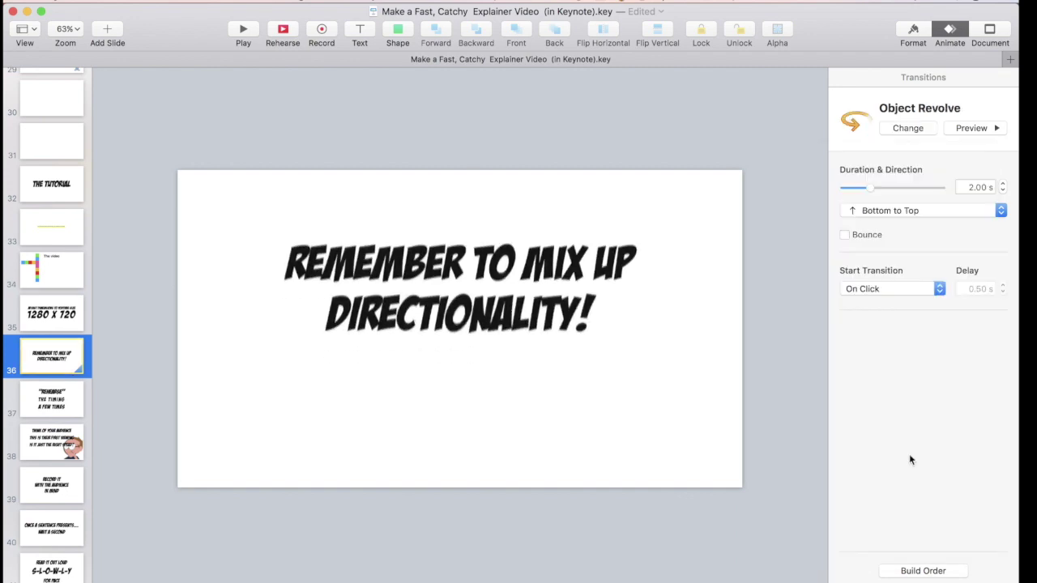
click(907, 214)
click(912, 231)
click(988, 128)
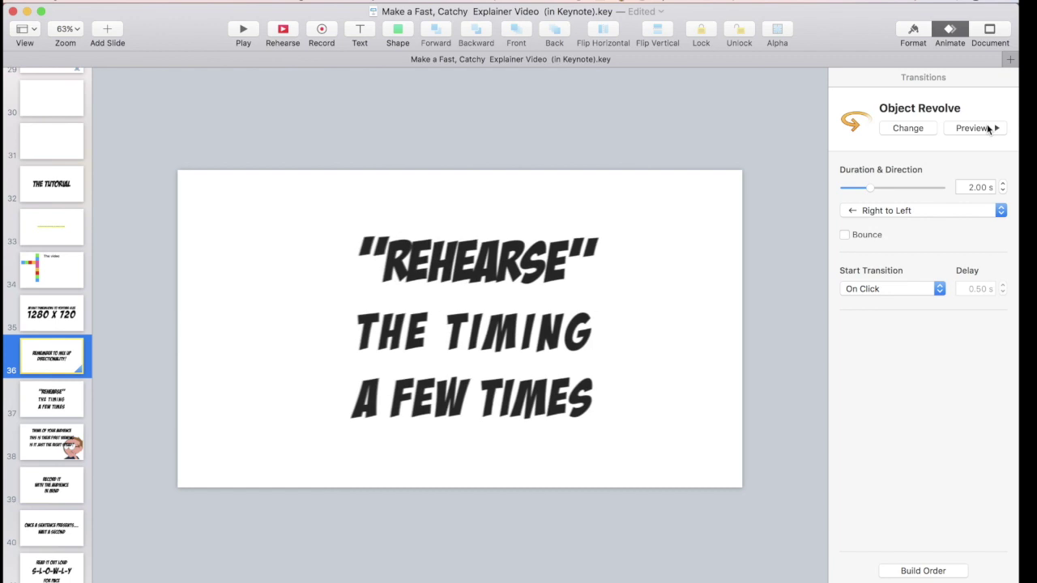
- Delete the "Remember to mix up directionality!" slide and rehearse the slideshow from the "Rehearse" slide to the following one
key(Delete)
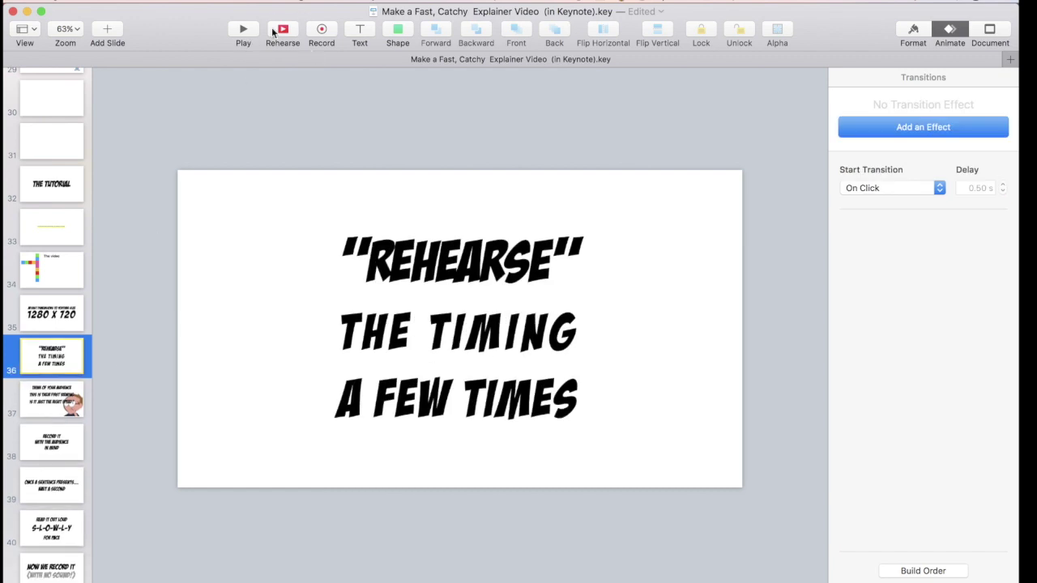
key(alt+super+r)
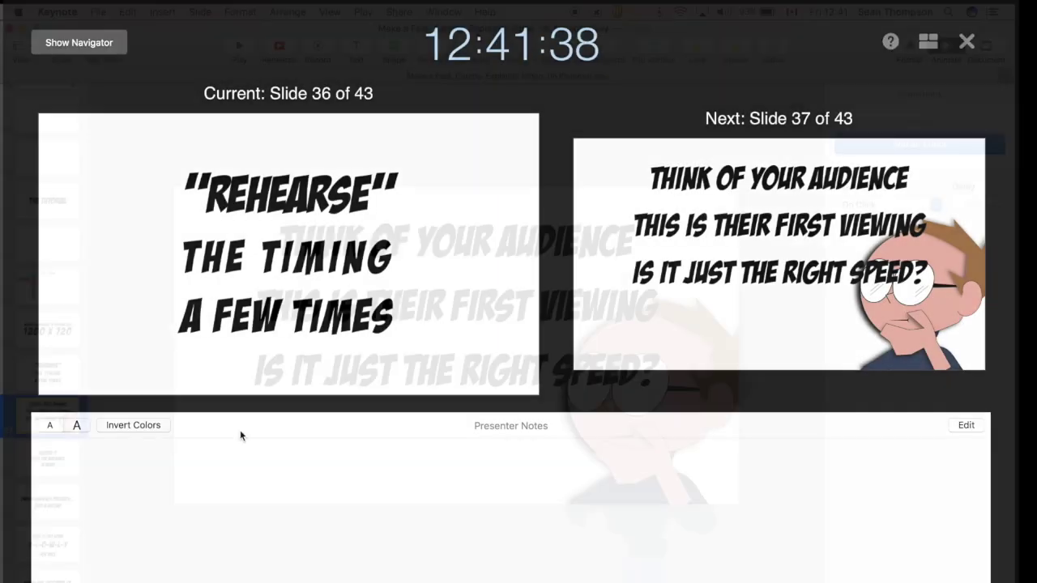
key(Right)
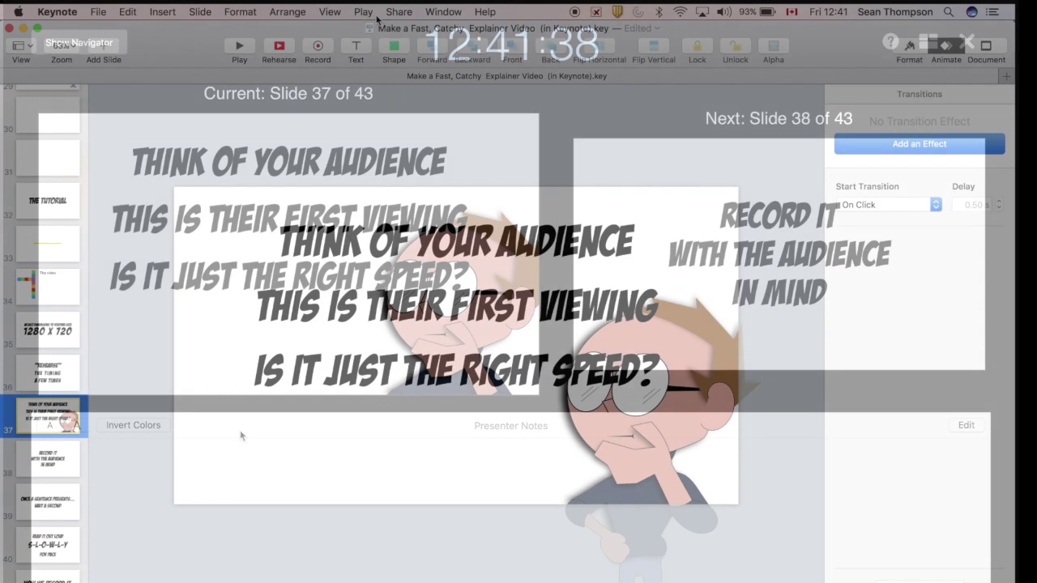
click(363, 11)
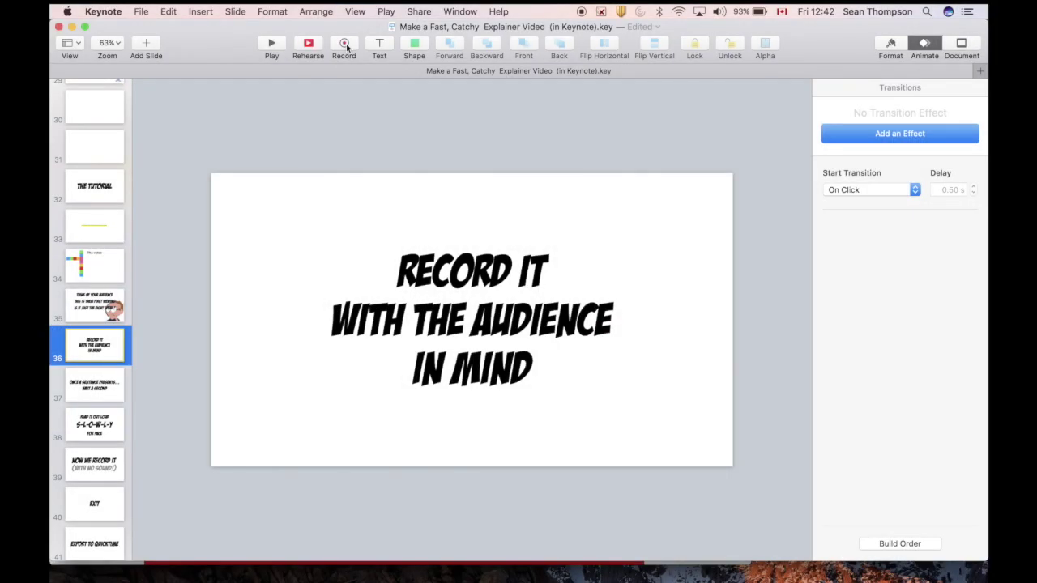
- Record the slideshow with the microphone muted from the "Record it with the audience in mind" slide through the next slide, and close the recording view
click(344, 45)
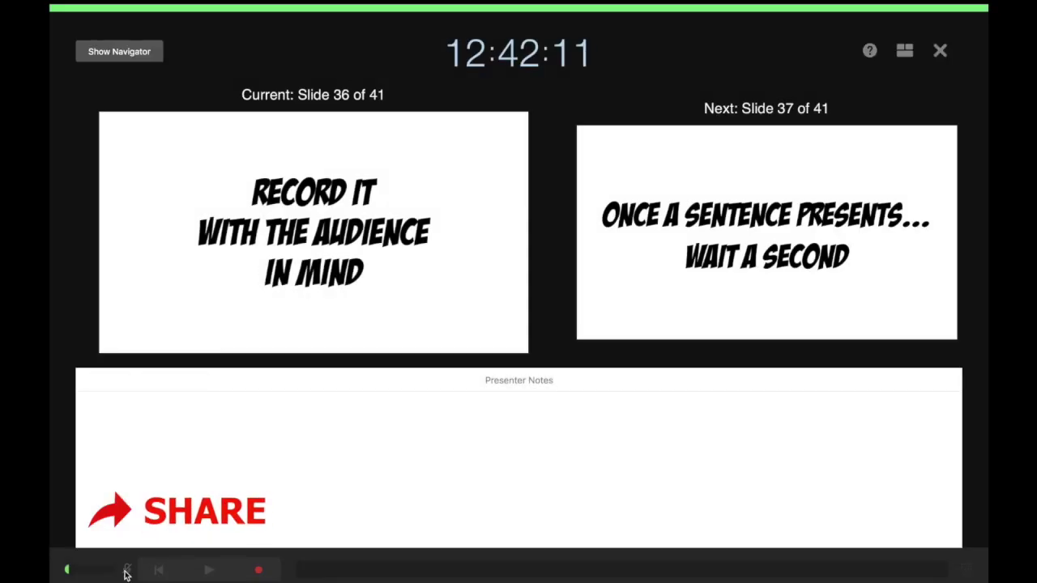
click(260, 573)
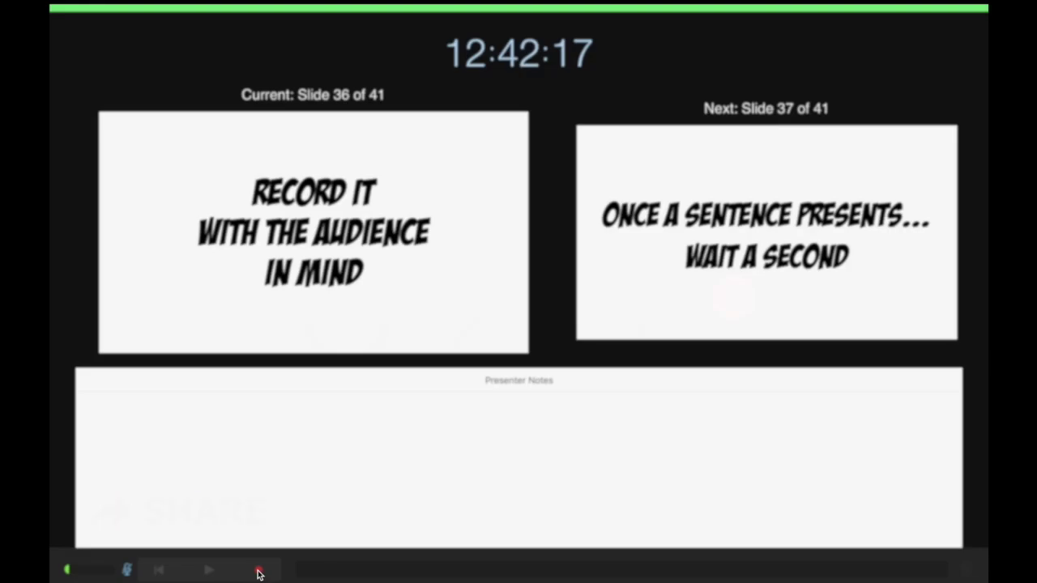
key(Right)
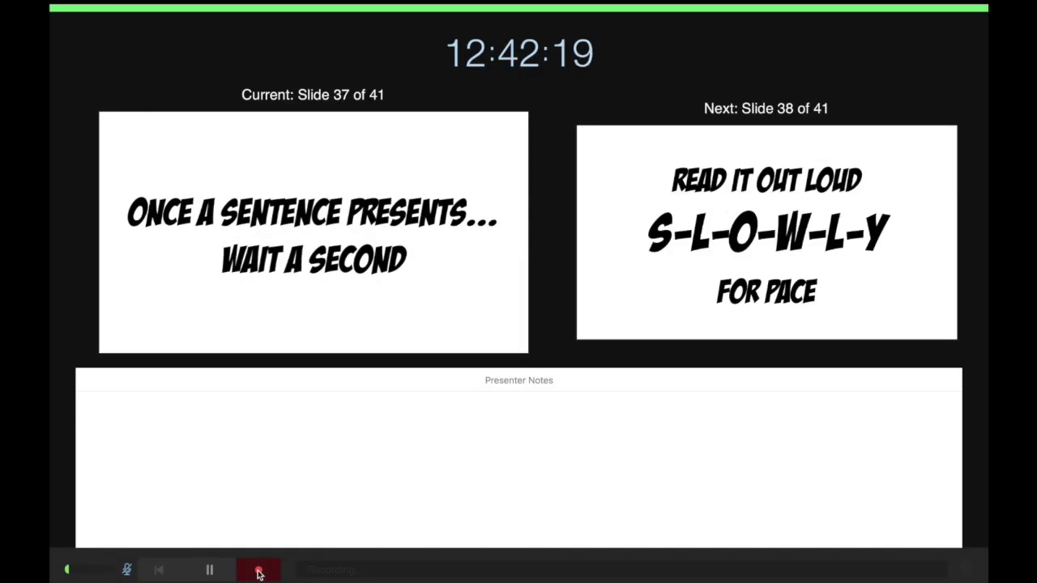
click(259, 573)
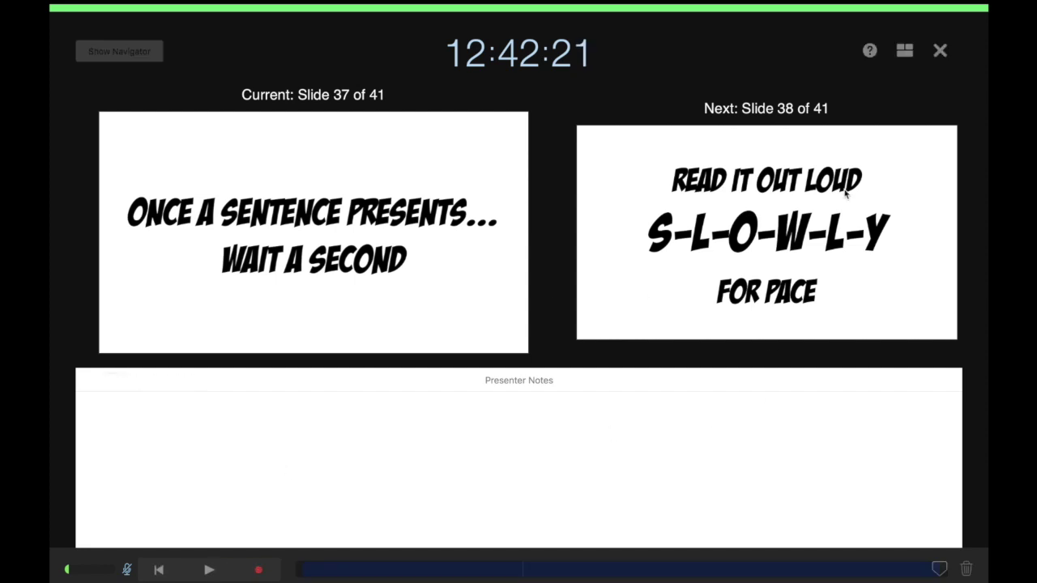
click(940, 51)
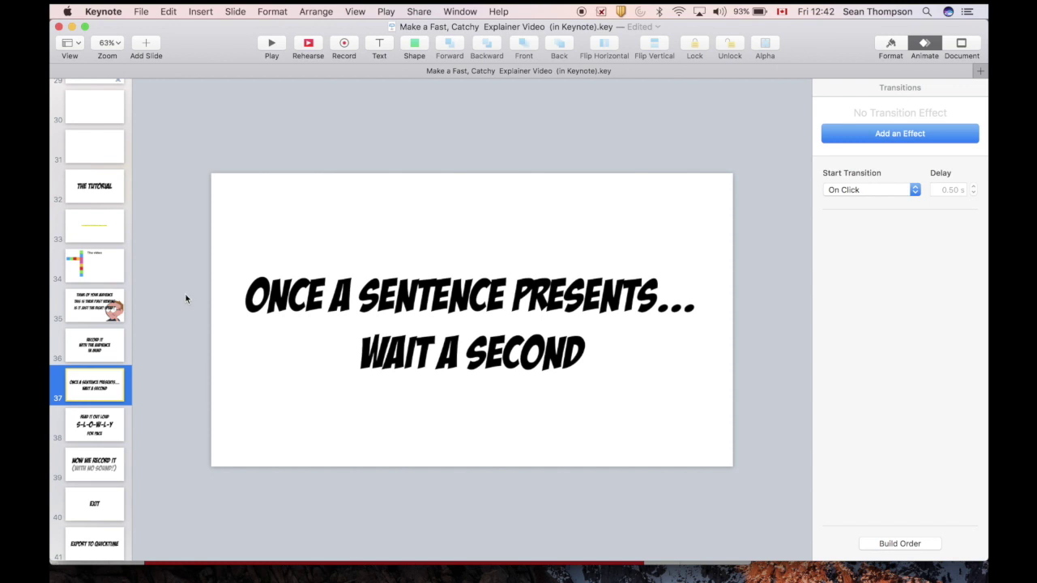
- Go to the "Export to QuickTime" slide and set up a QuickTime export with Slideshow Recording playback in 720p format
click(101, 433)
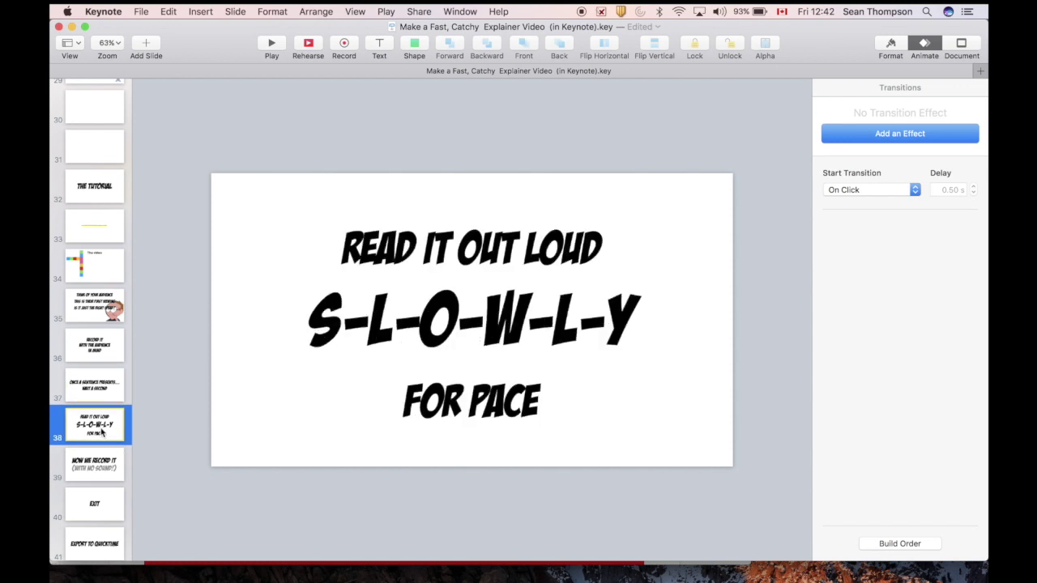
key(Down)
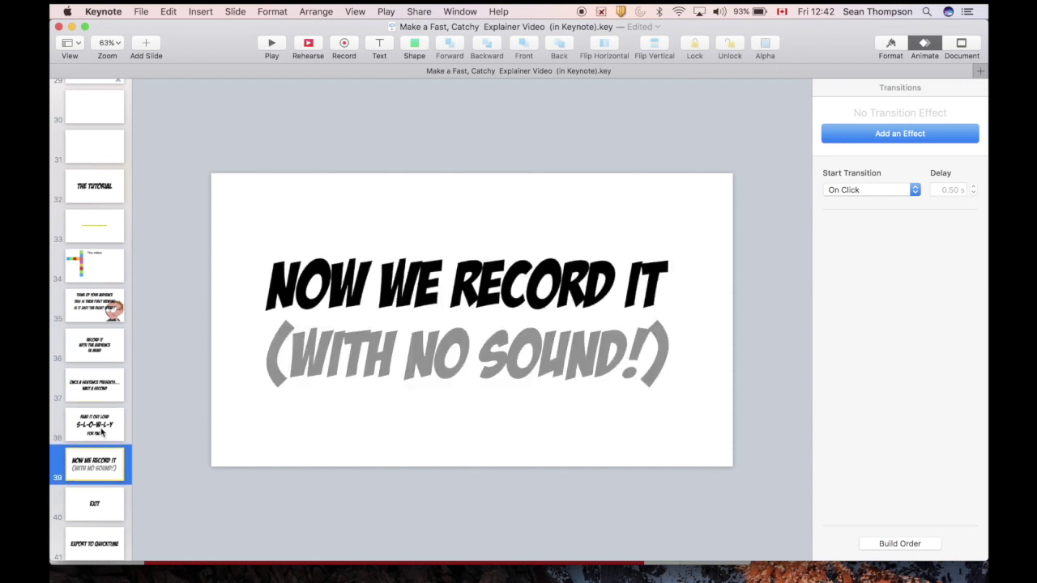
key(Down)
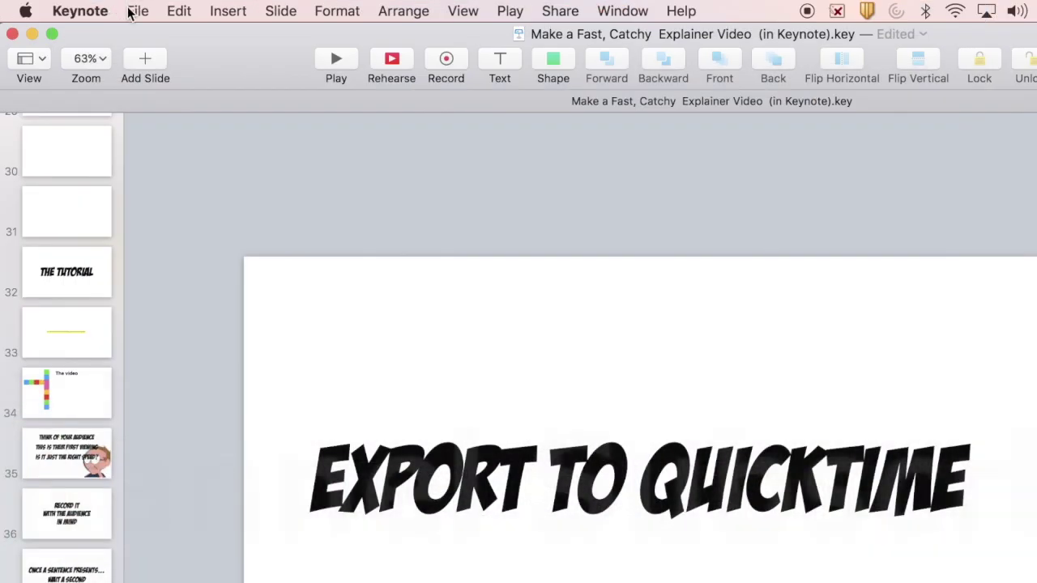
click(136, 10)
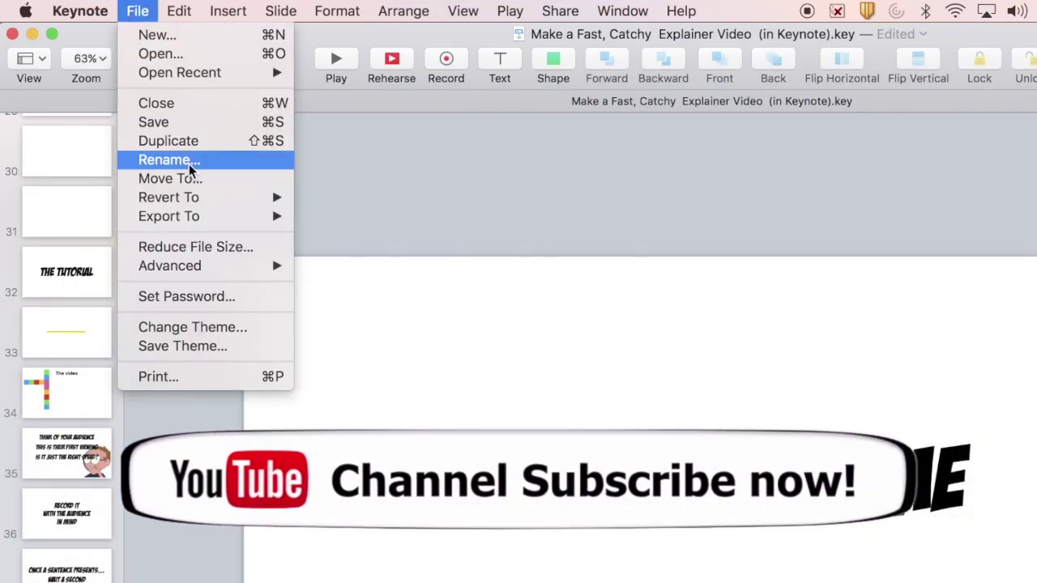
mouse_move(240, 225)
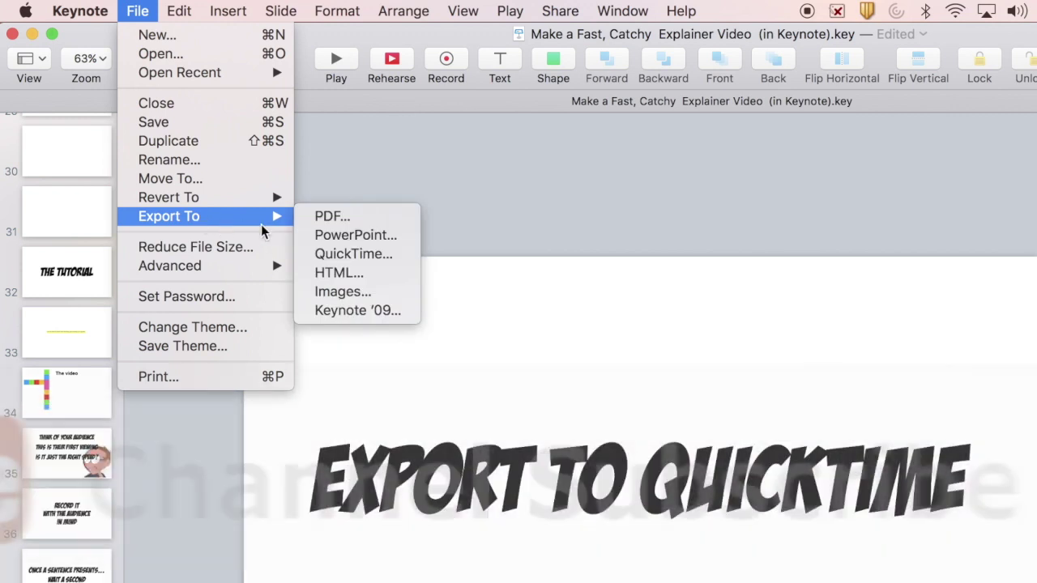
click(340, 256)
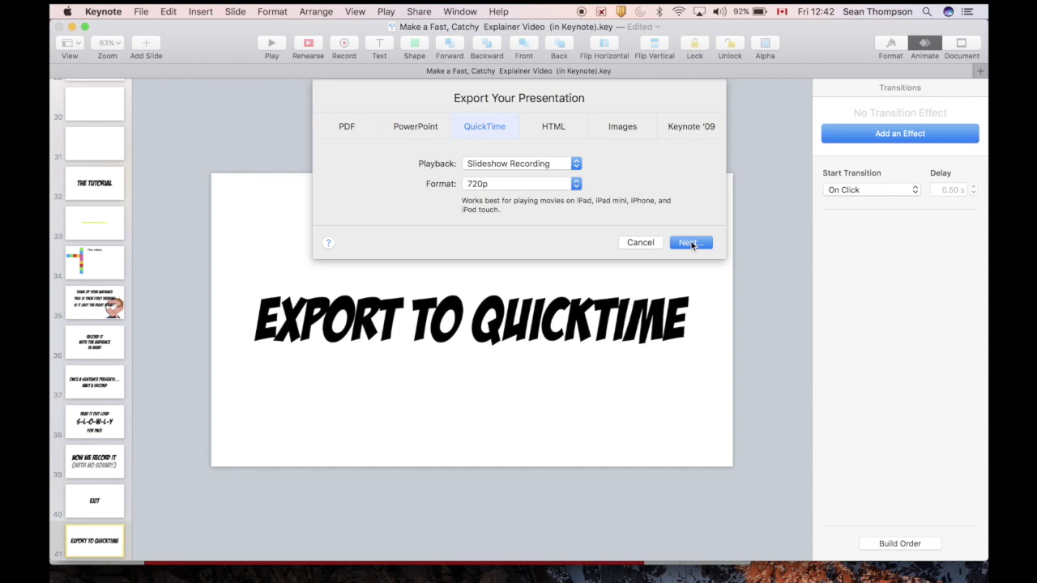
click(691, 243)
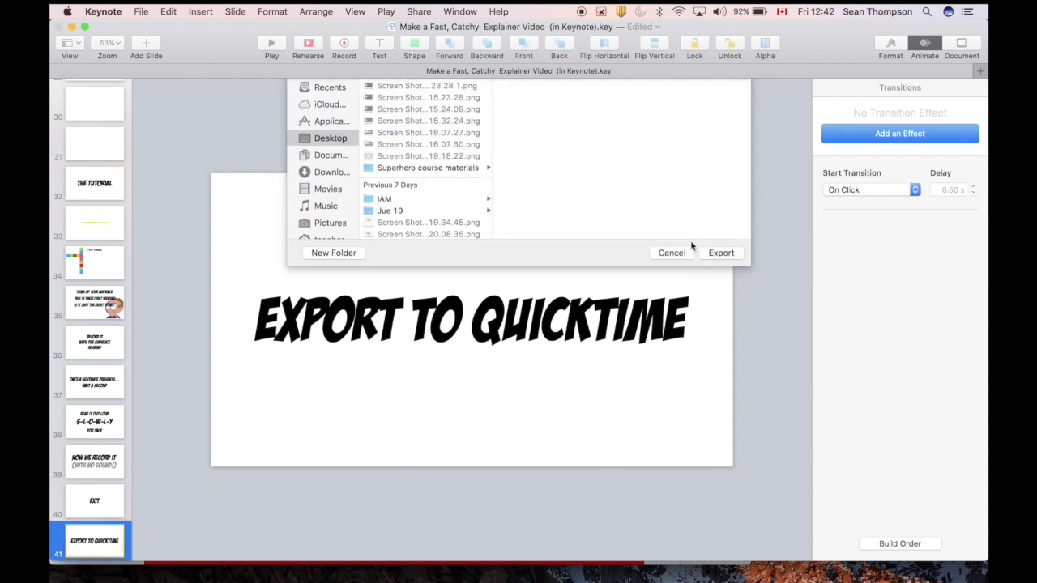